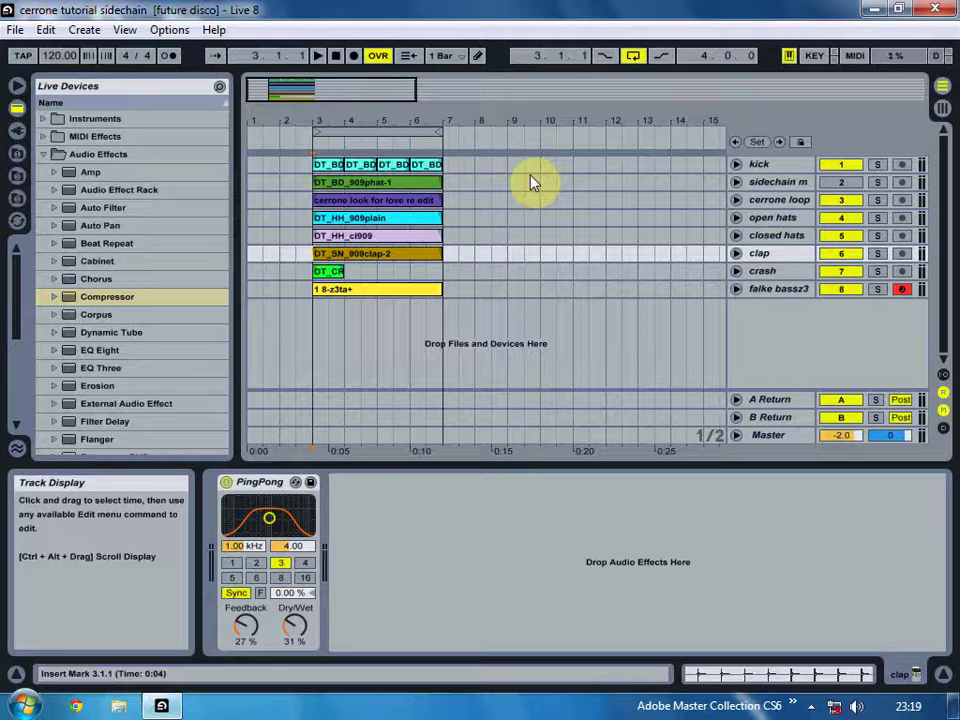
- Audition the drums by soloing the kick, open hats, closed hats, clap and crash tracks during playback
left_click(736, 165)
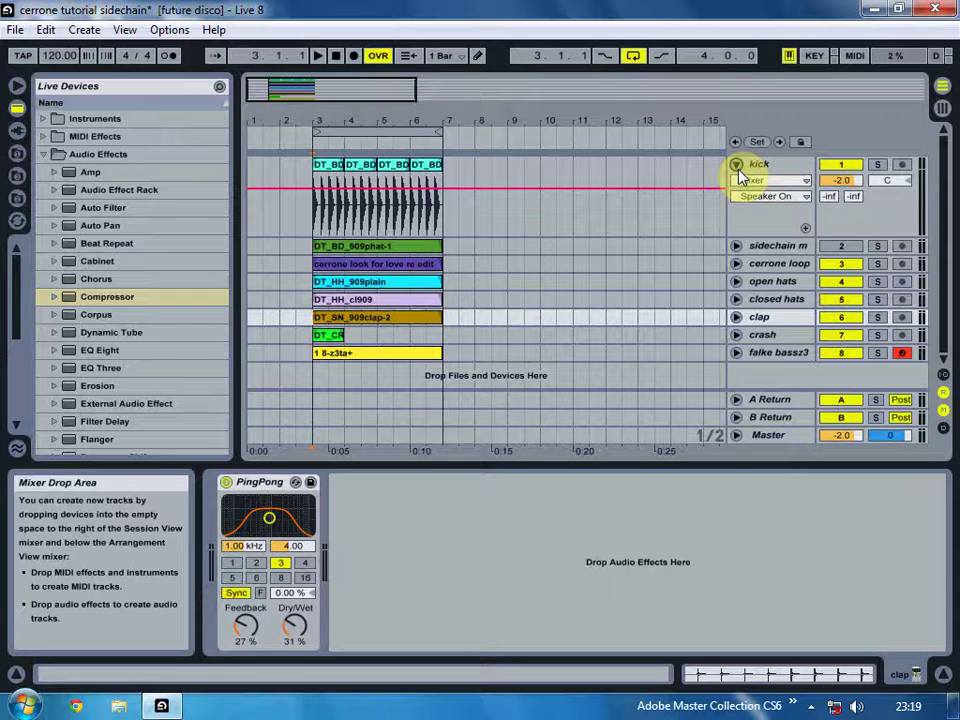
left_click(878, 165)
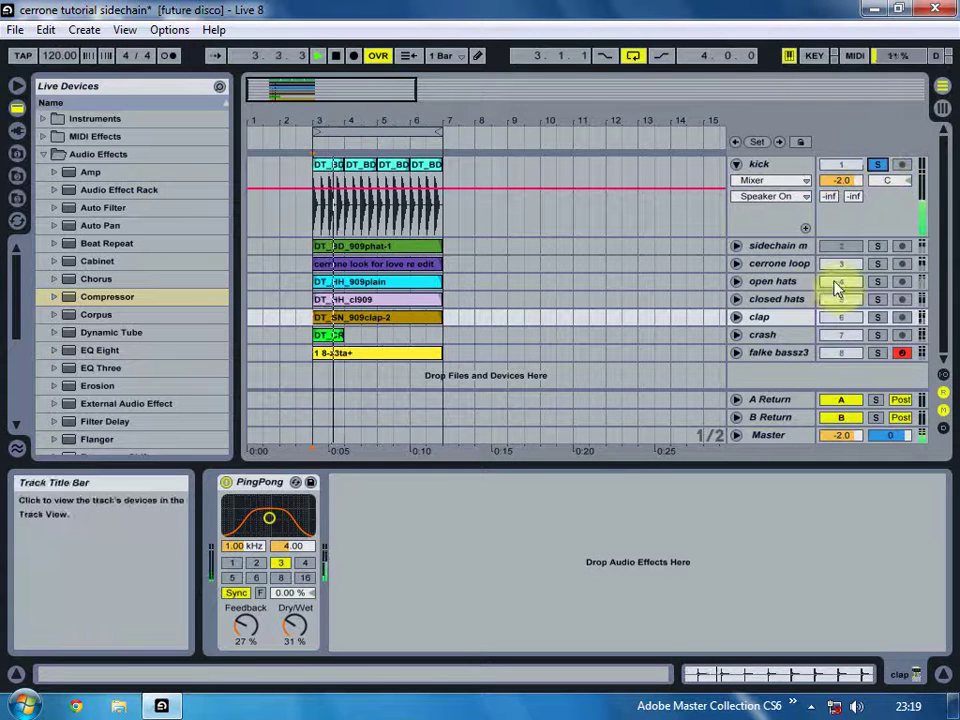
left_click(877, 283)
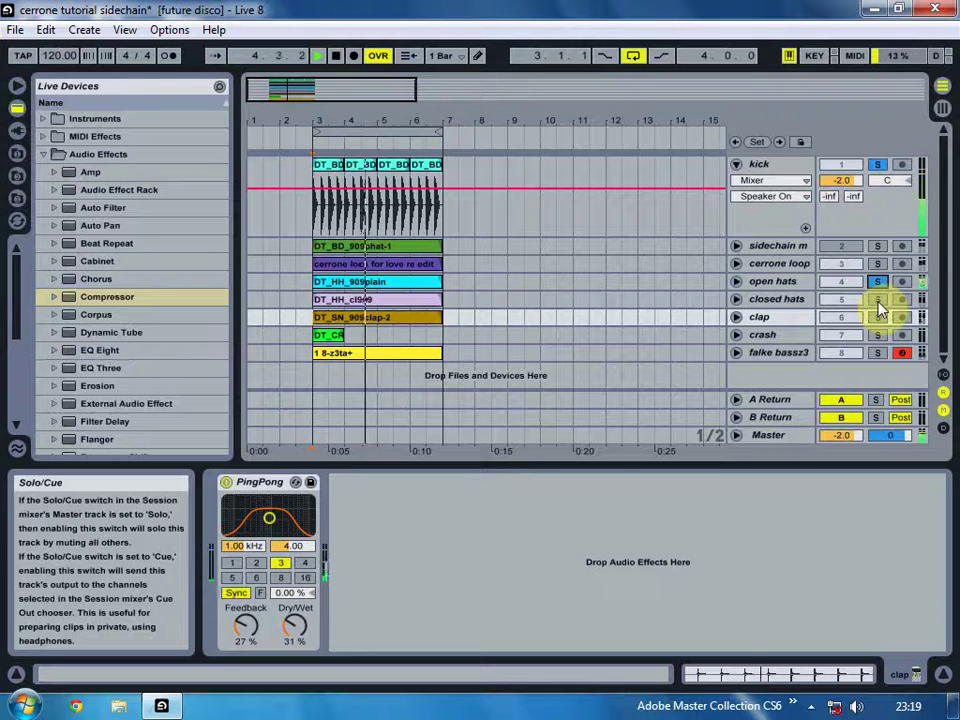
left_click(878, 317)
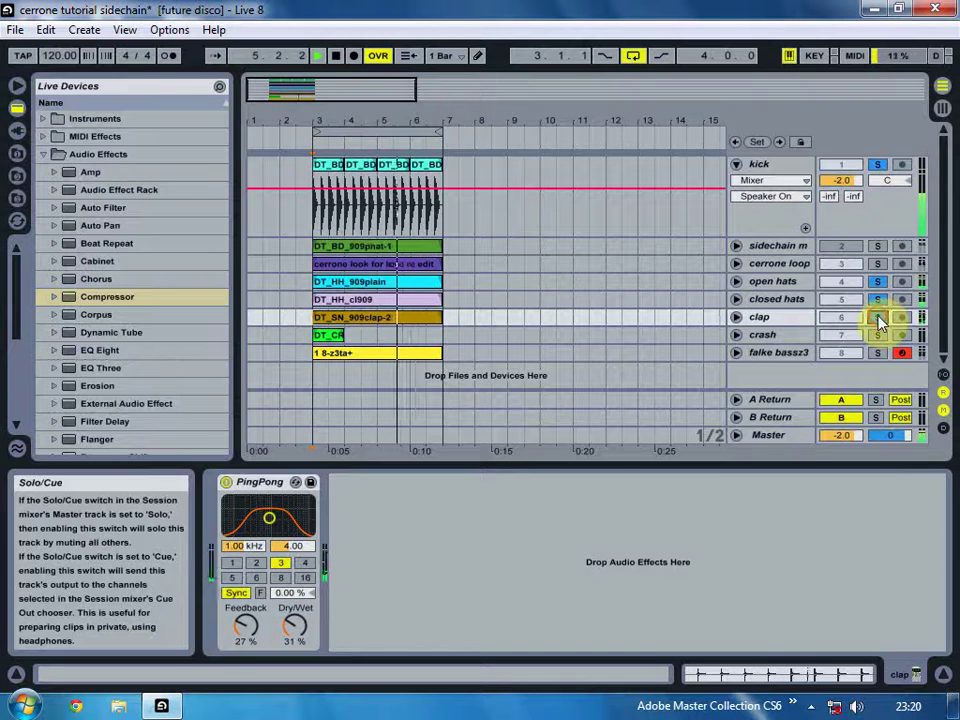
left_click(878, 335)
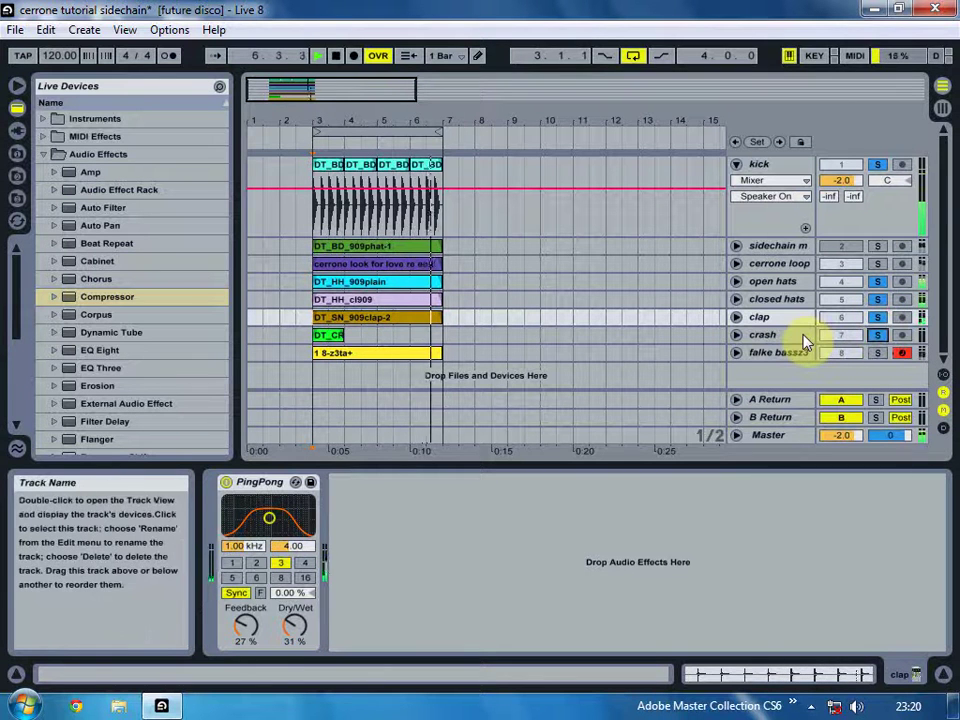
key("space")
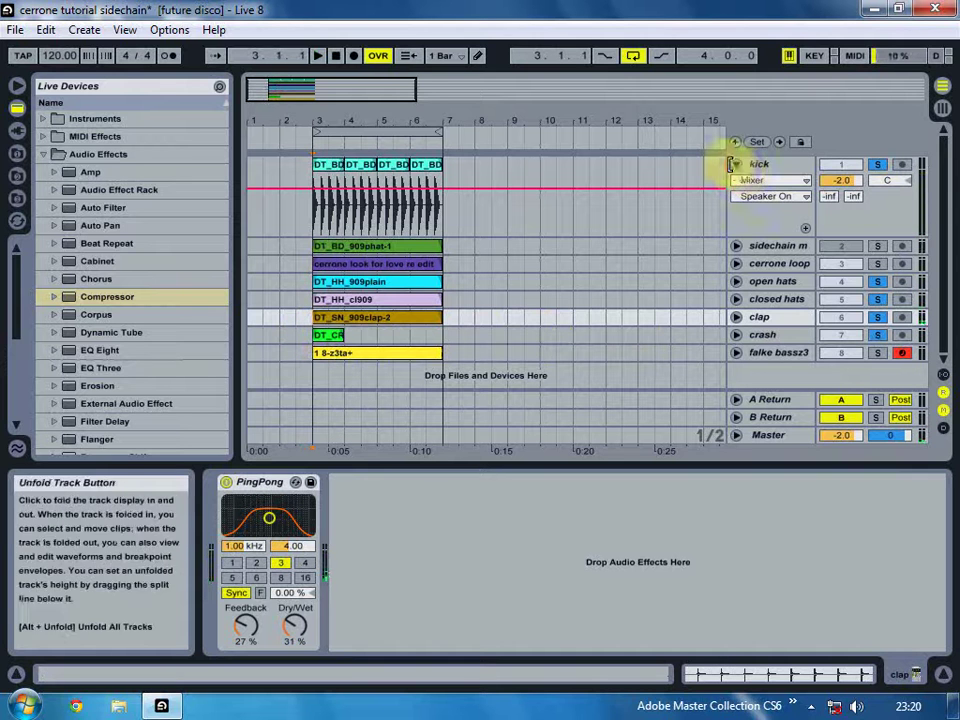
left_click(736, 164)
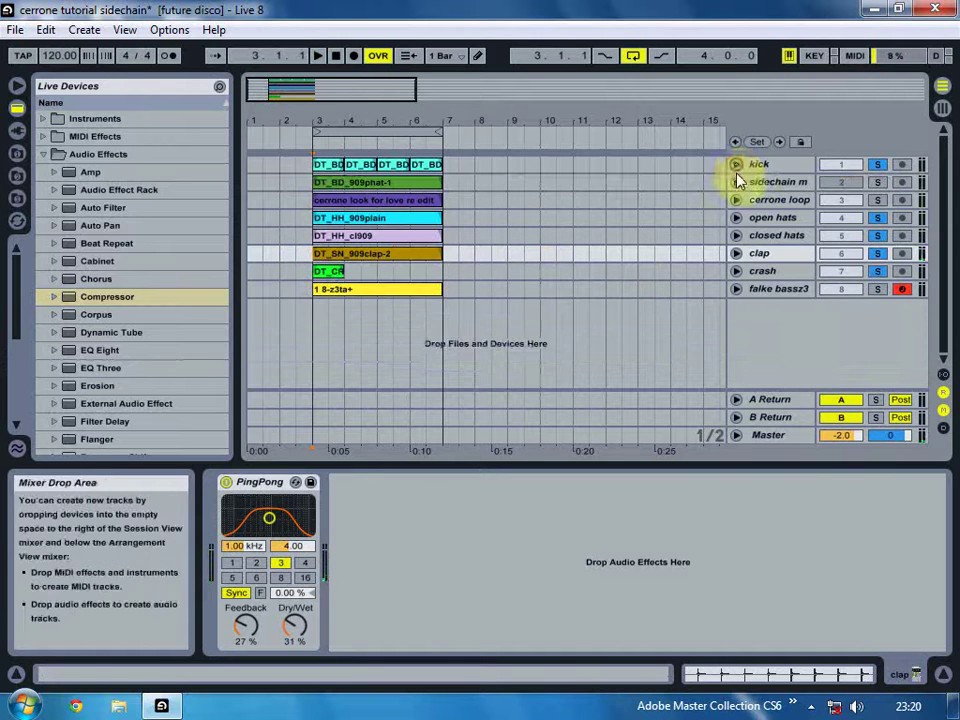
- Solo only the kick track and play it from bar 3, checking its waveform in the arrangement
left_click(310, 165)
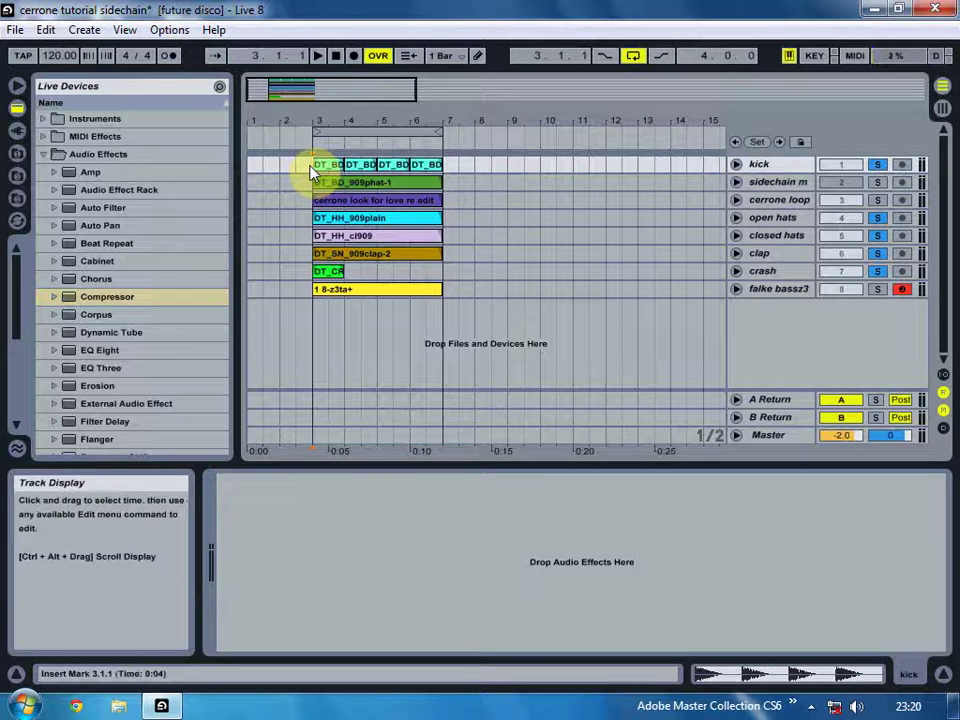
left_click(877, 200)
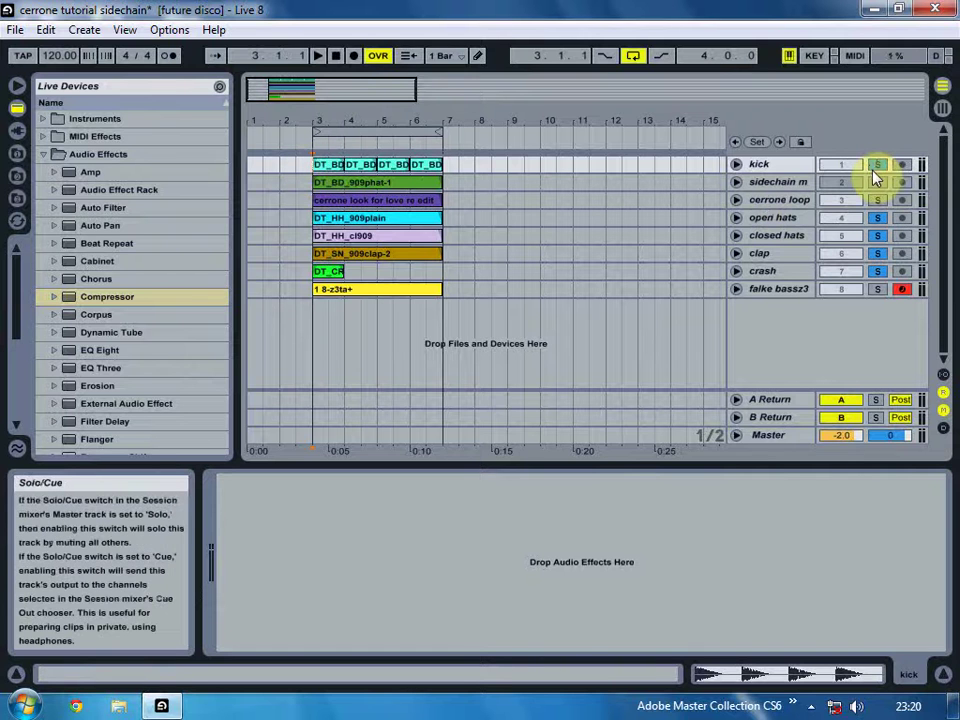
left_click(873, 172)
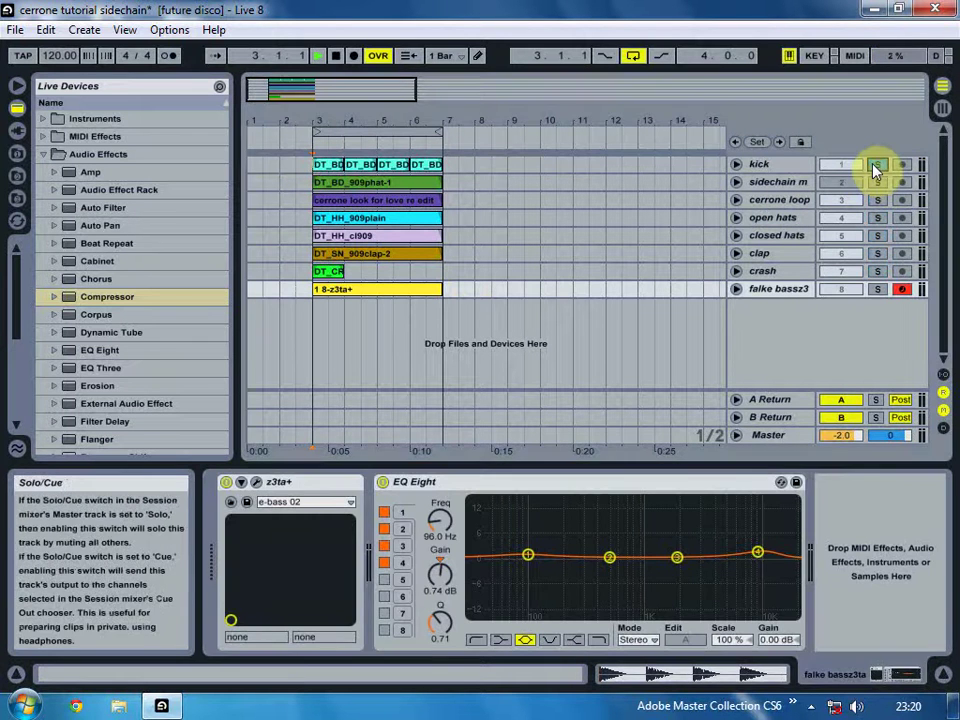
left_click(737, 166)
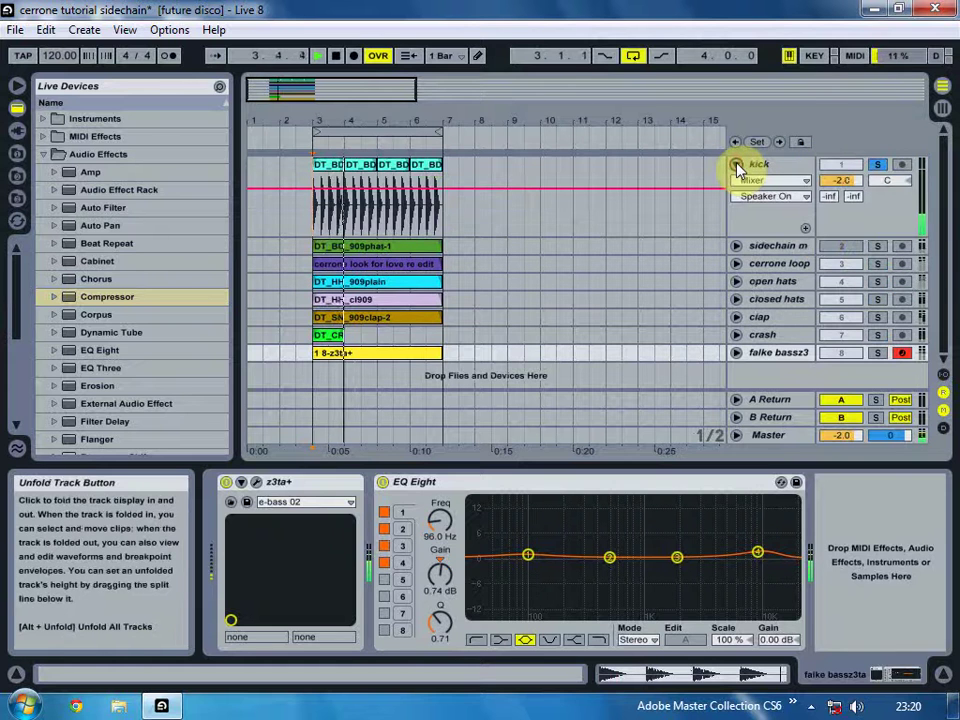
left_click(737, 166)
- Check the Duplicate option for the kick track without applying it, and inspect the sidechain mute track's waveform
right_click(753, 168)
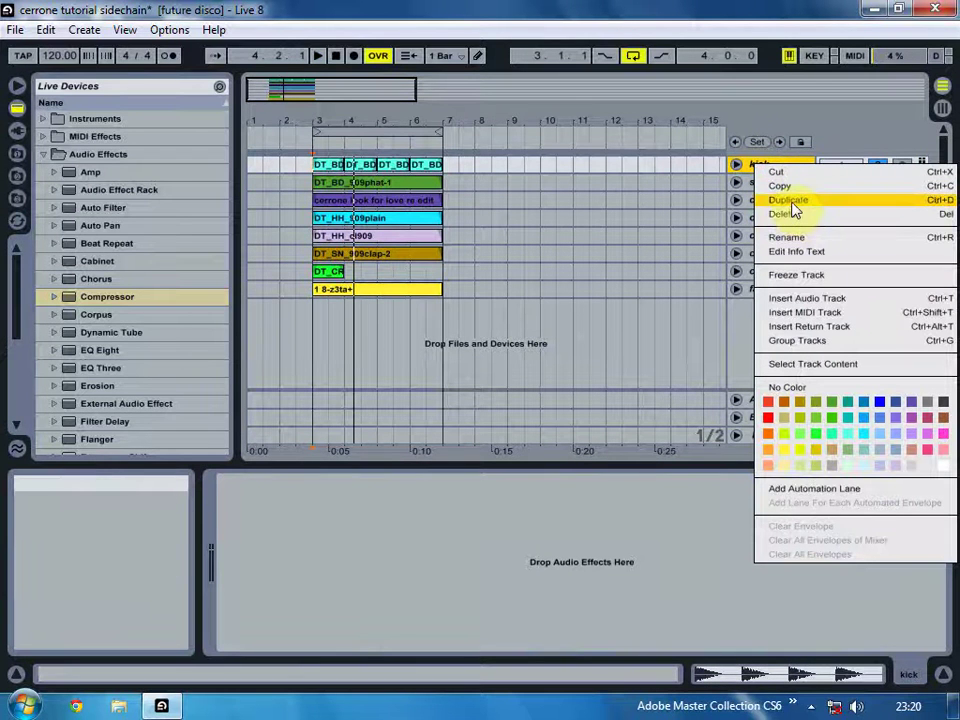
key("Escape")
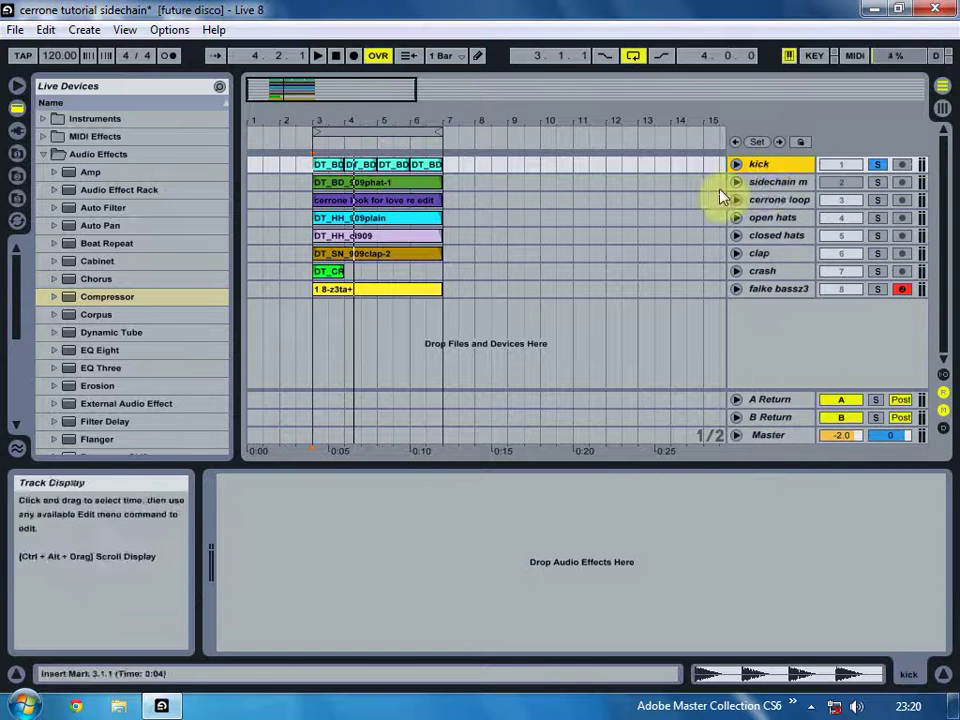
left_click(740, 183)
left_click(736, 183)
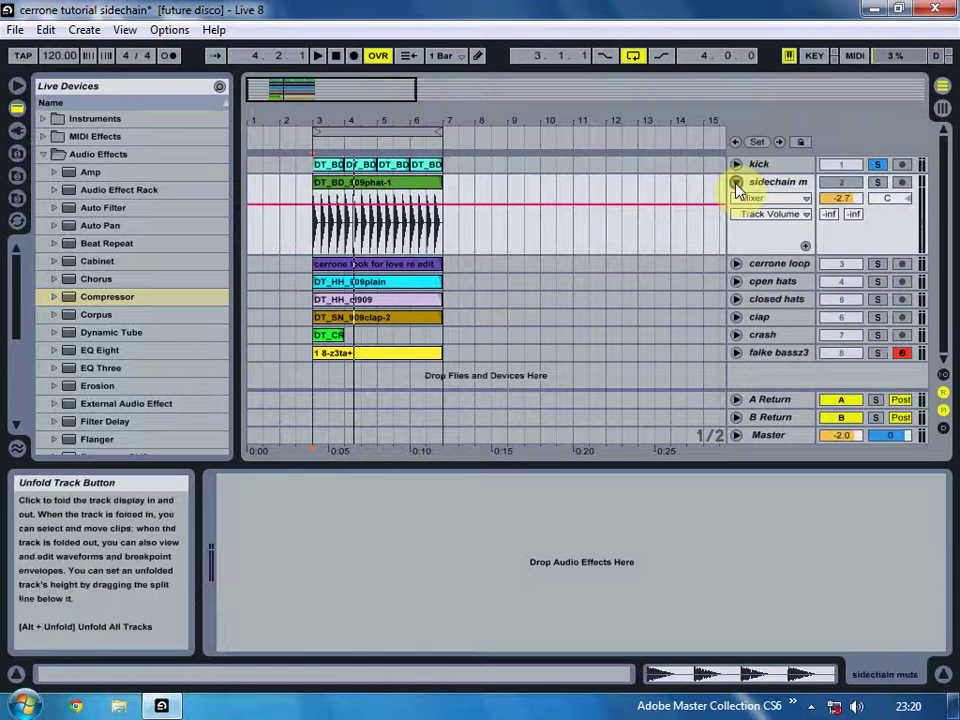
left_click(736, 184)
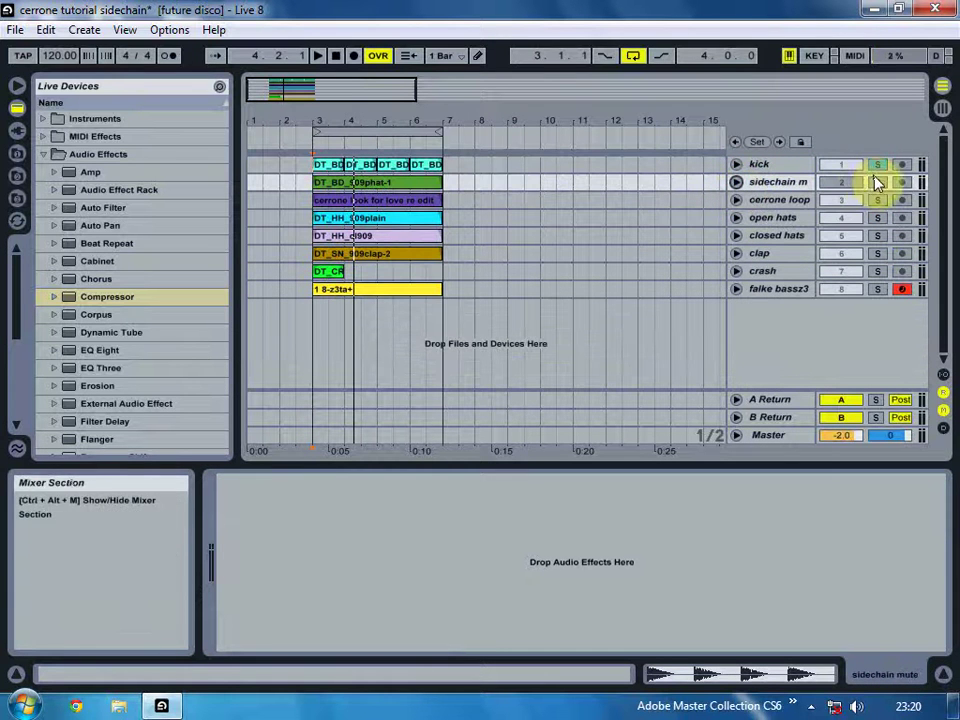
- Turn off the kick track's solo and leave the sidechain mute track deactivated
left_click(797, 186)
left_click(839, 186)
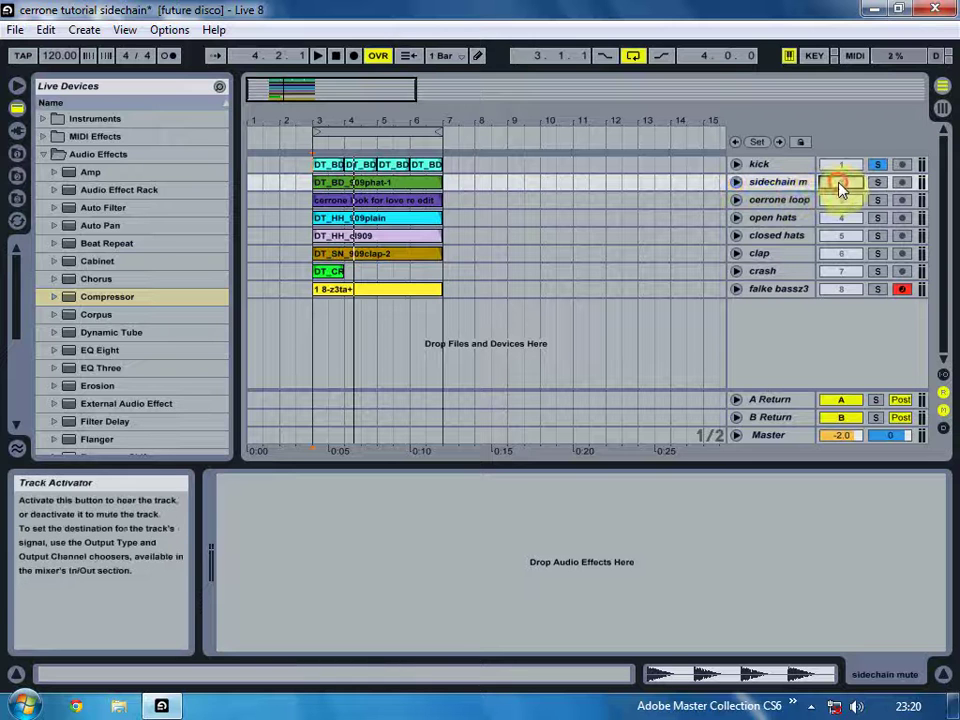
left_click(874, 166)
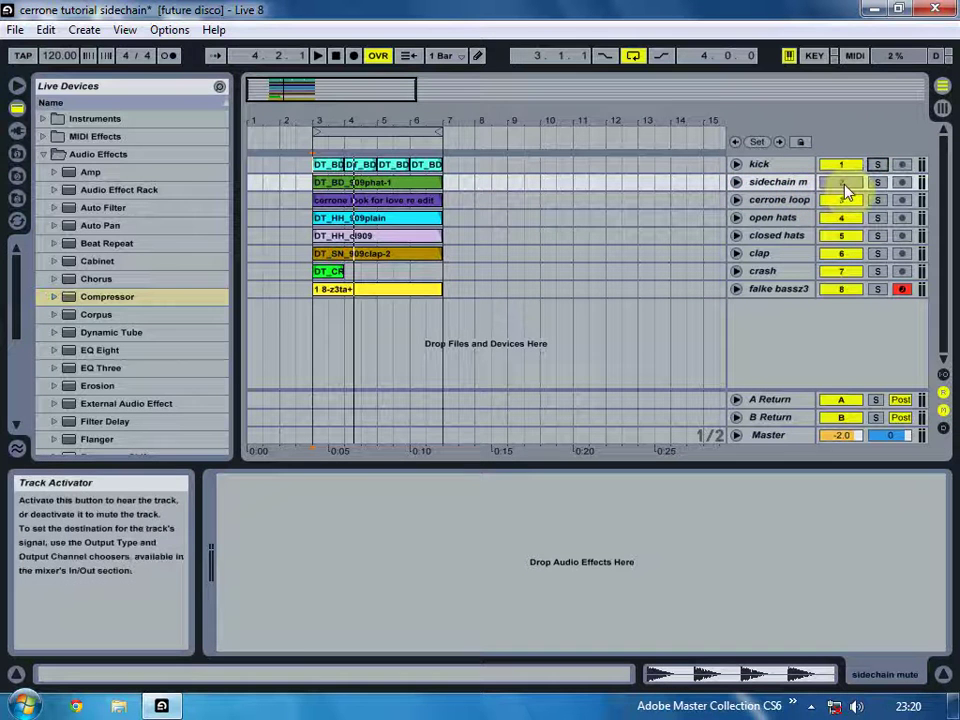
- Select the cerrone loop track and examine its device chain and its clip's waveform
left_click(796, 187)
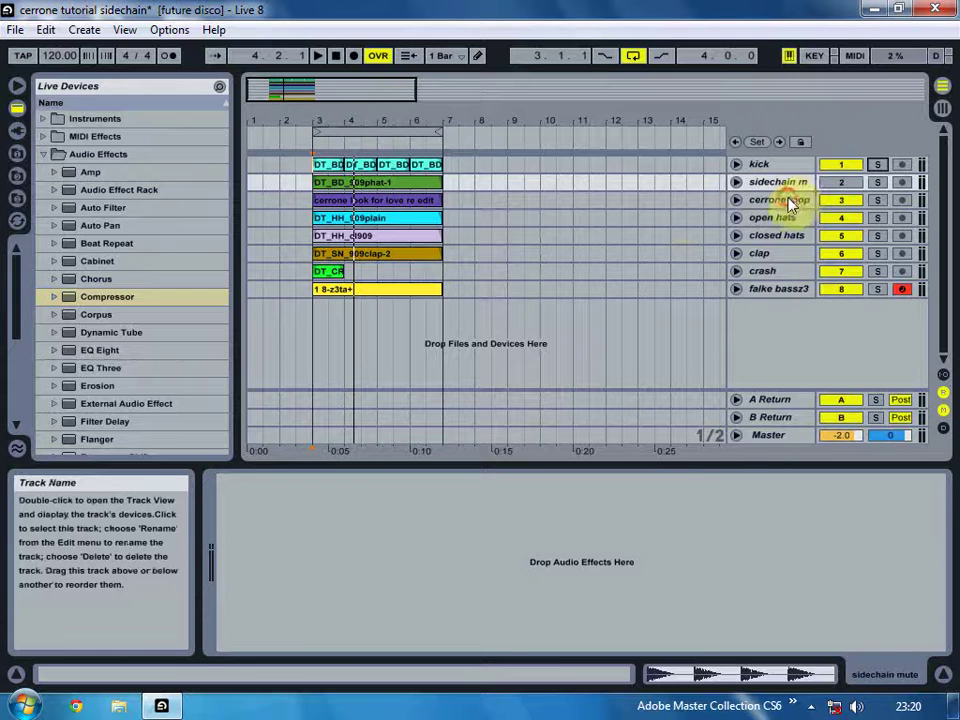
left_click(786, 201)
left_click(317, 199)
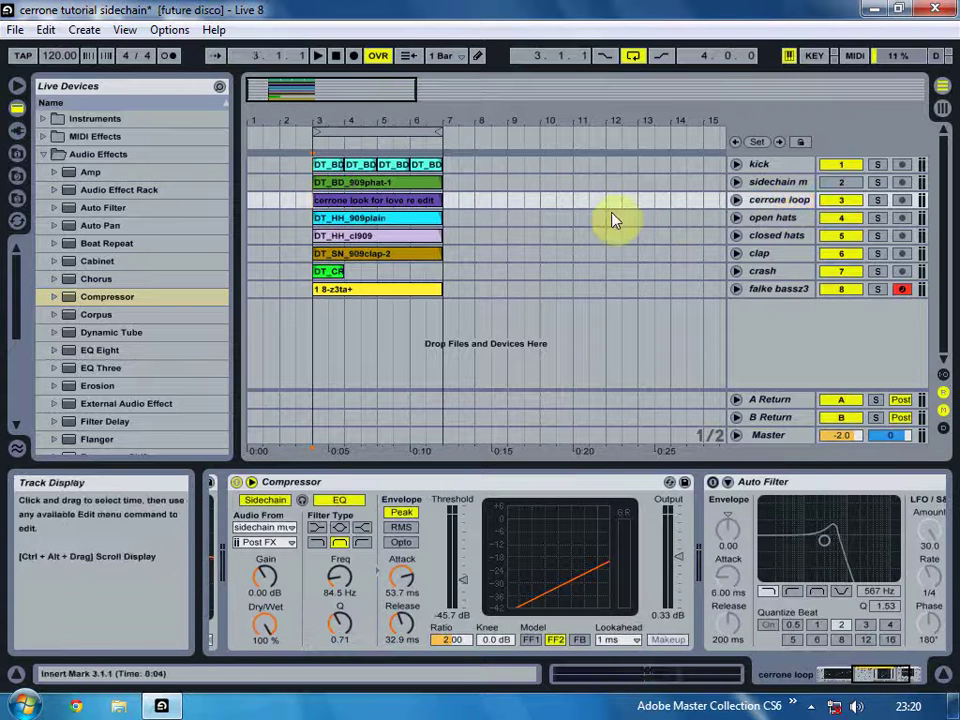
left_click(736, 200)
left_click(332, 214)
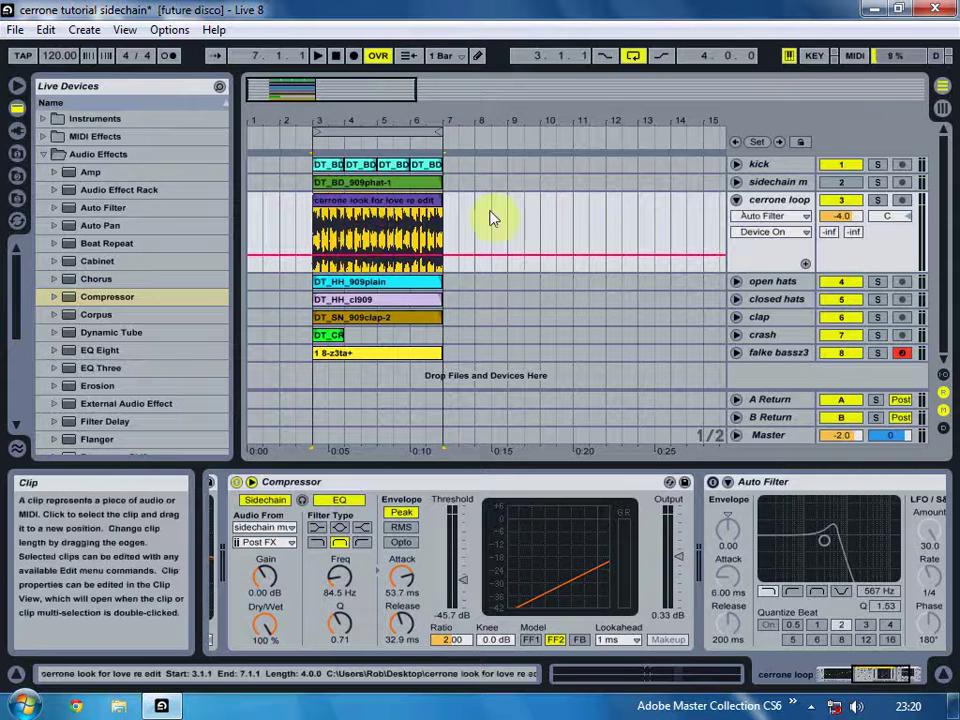
left_click(735, 200)
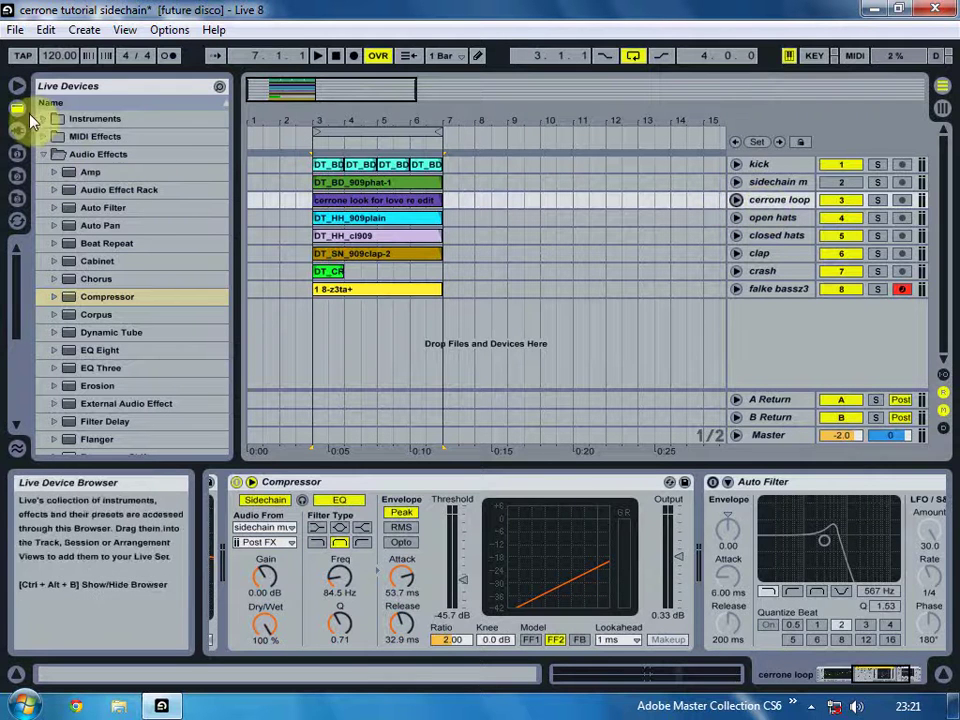
- Locate Compressor among the audio effects and show the sidechain controls of the cerrone loop's Compressor
left_click(80, 154)
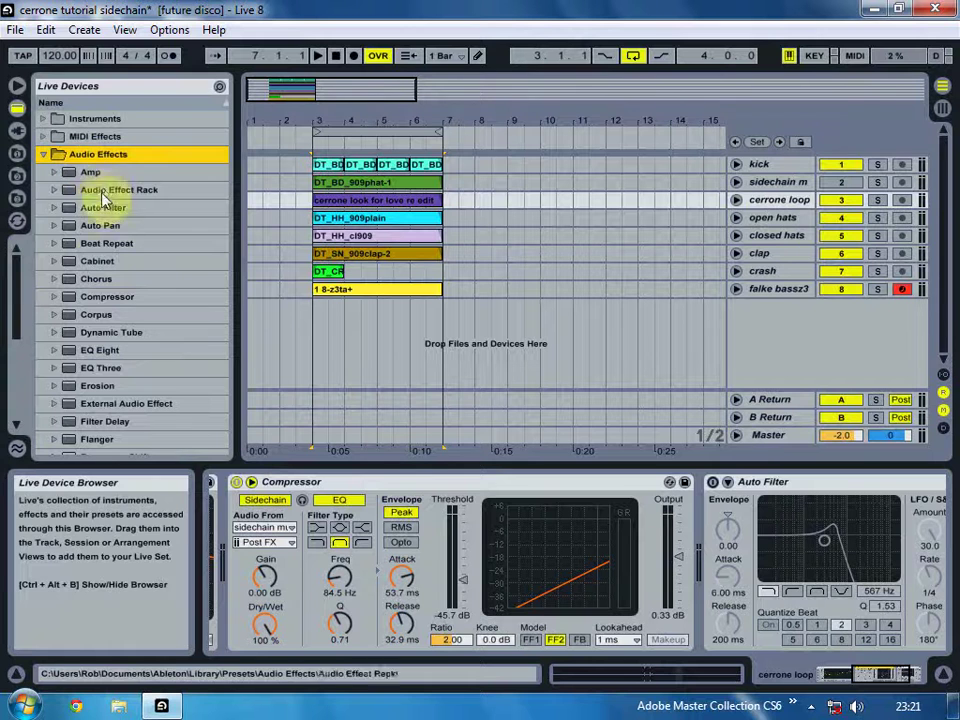
left_click(105, 297)
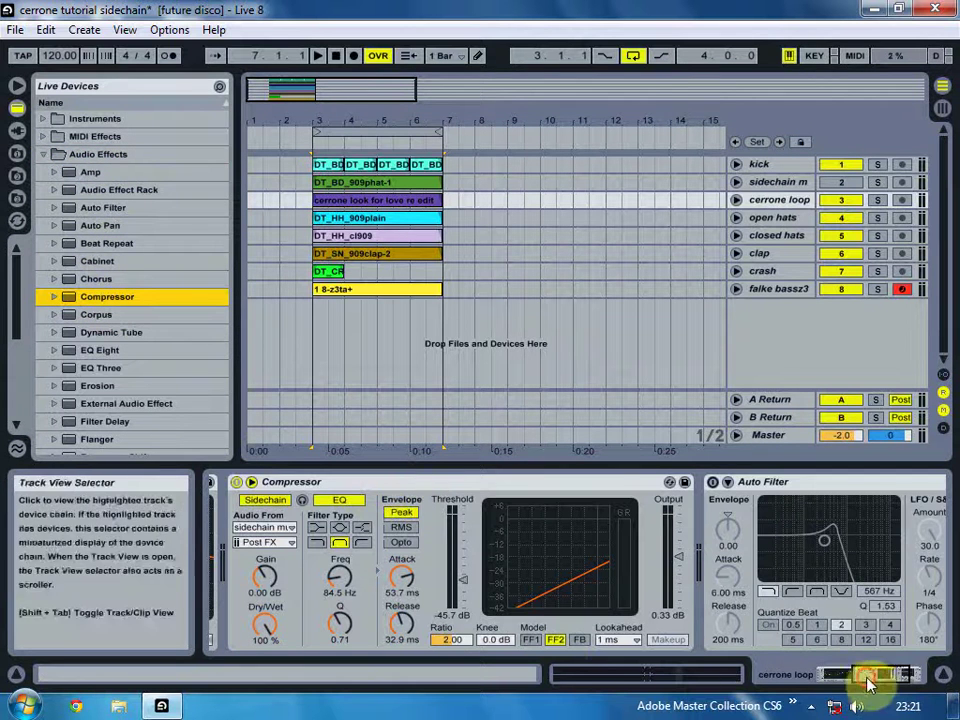
left_click_drag(868, 684, 815, 681)
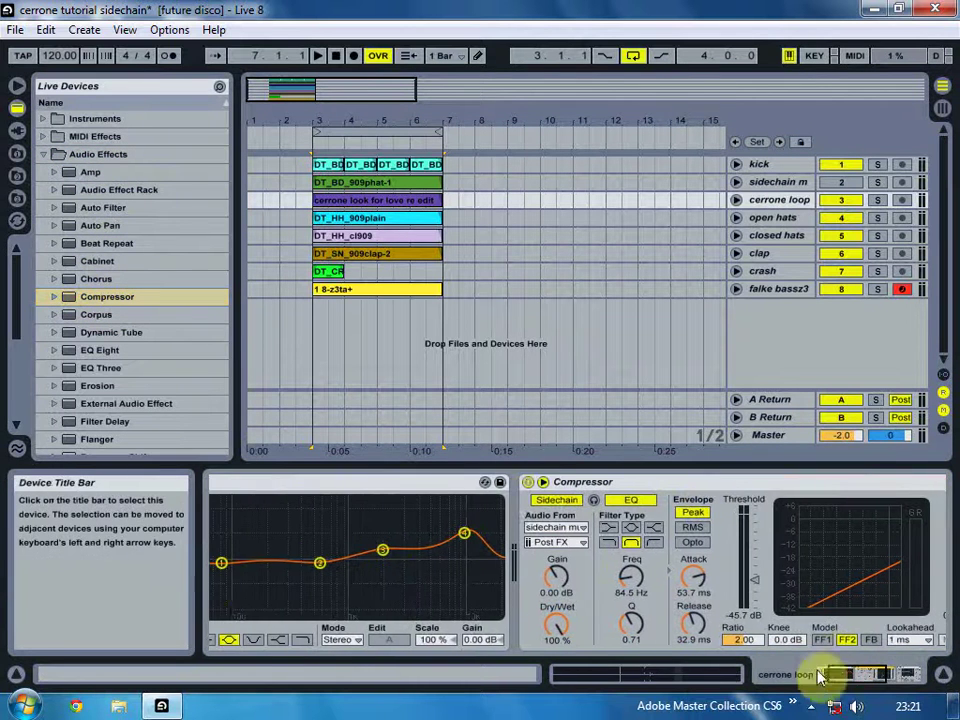
left_click(542, 483)
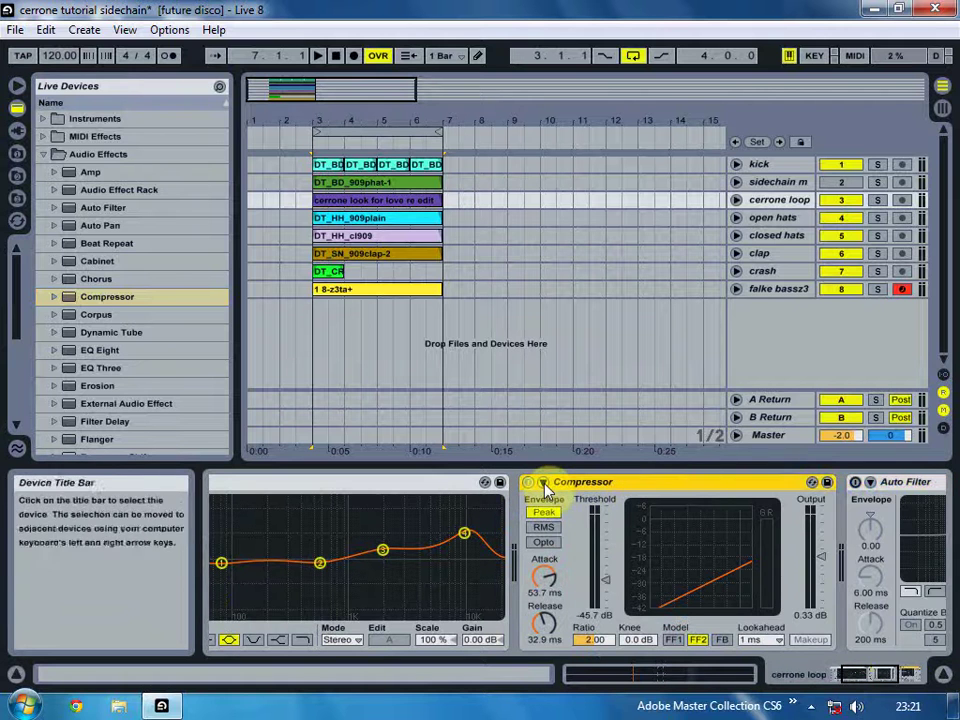
left_click(543, 484)
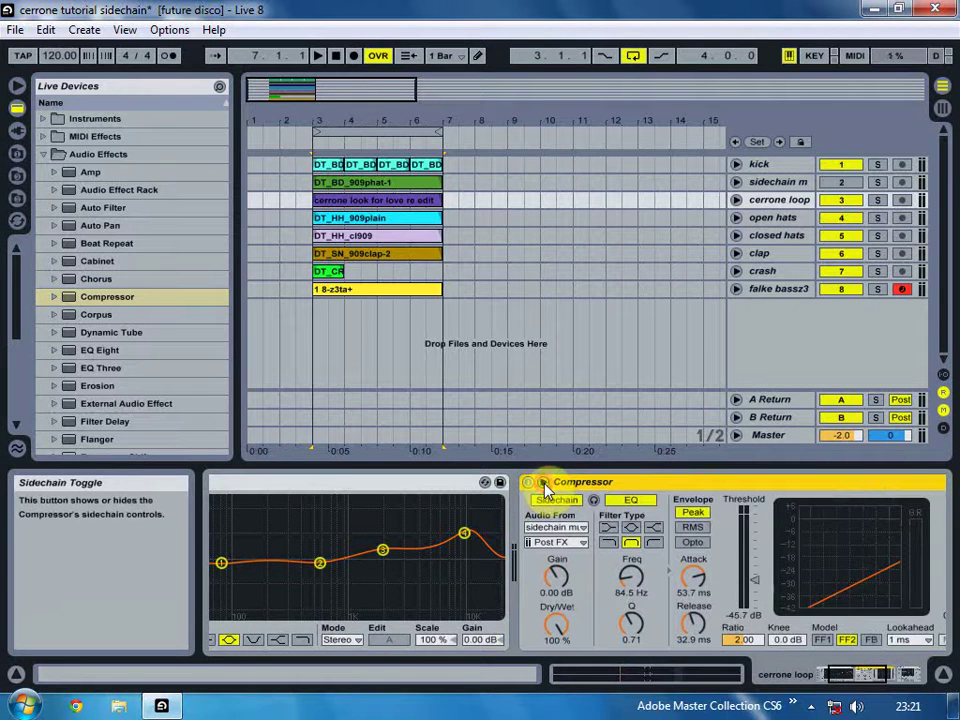
- Set the cerrone loop Compressor's sidechain audio source to the sidechain mute track
left_click(585, 535)
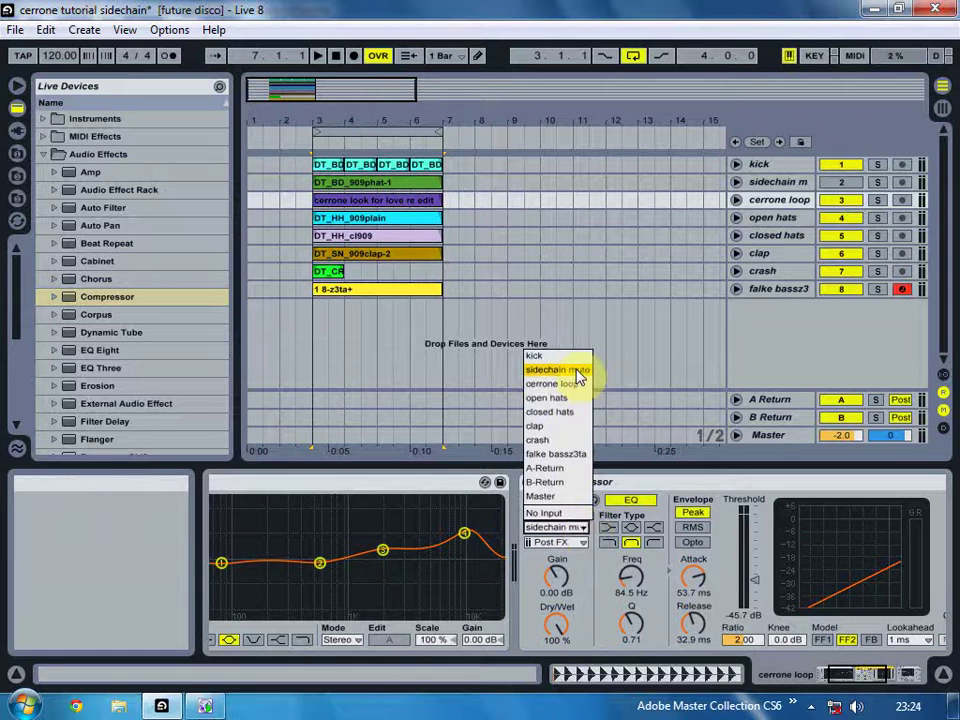
left_click(578, 376)
left_click(755, 186)
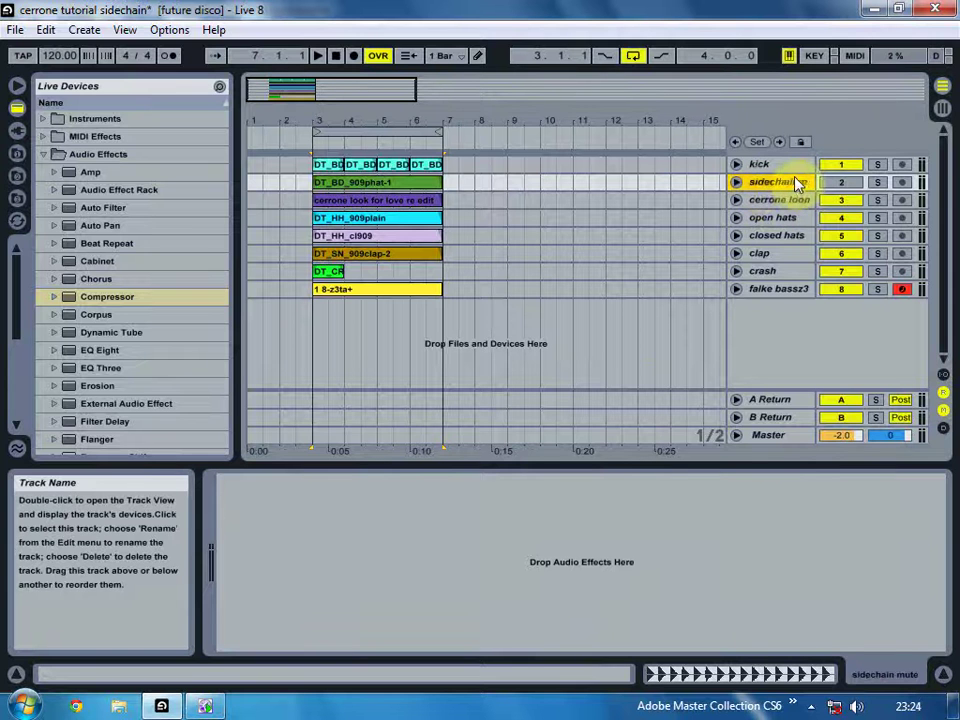
left_click(776, 200)
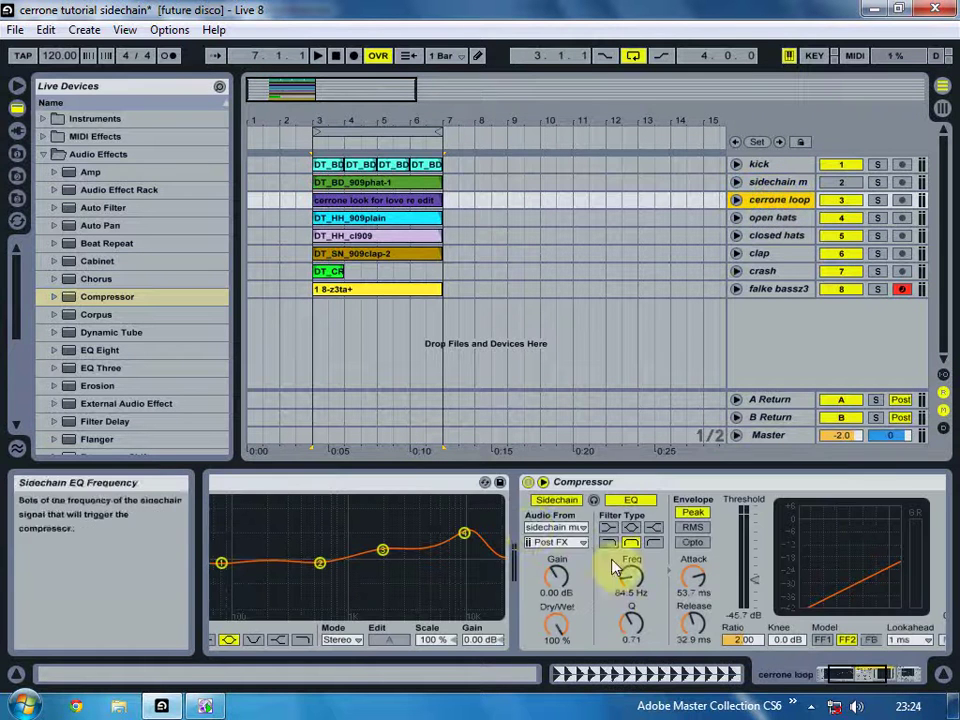
- Solo the cerrone loop track and play it with its Compressor bypassed
left_click(877, 200)
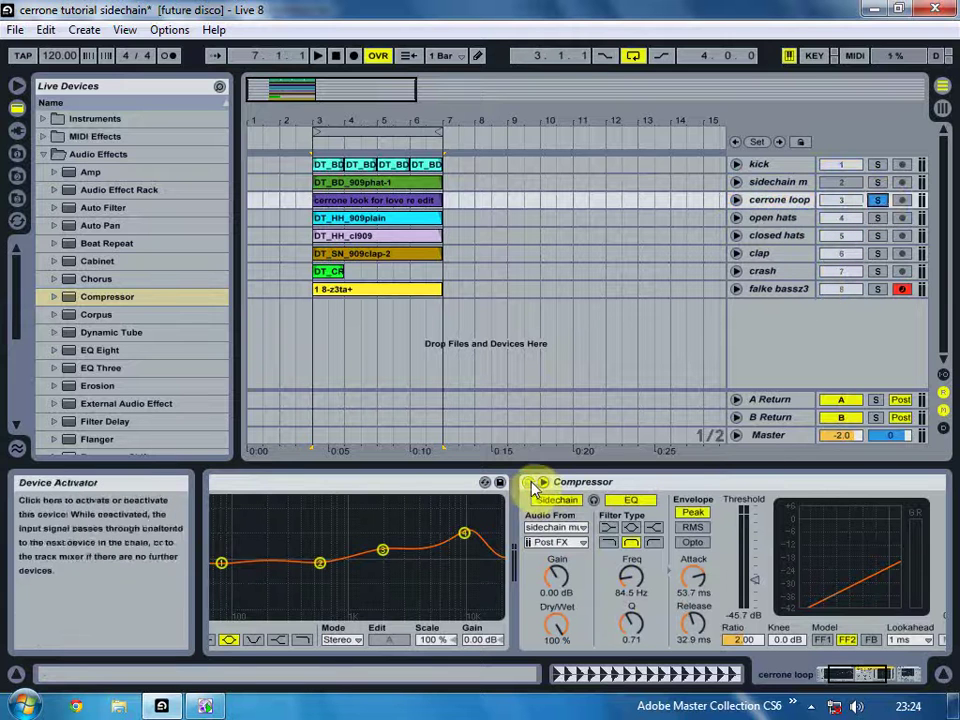
left_click(528, 482)
key("space")
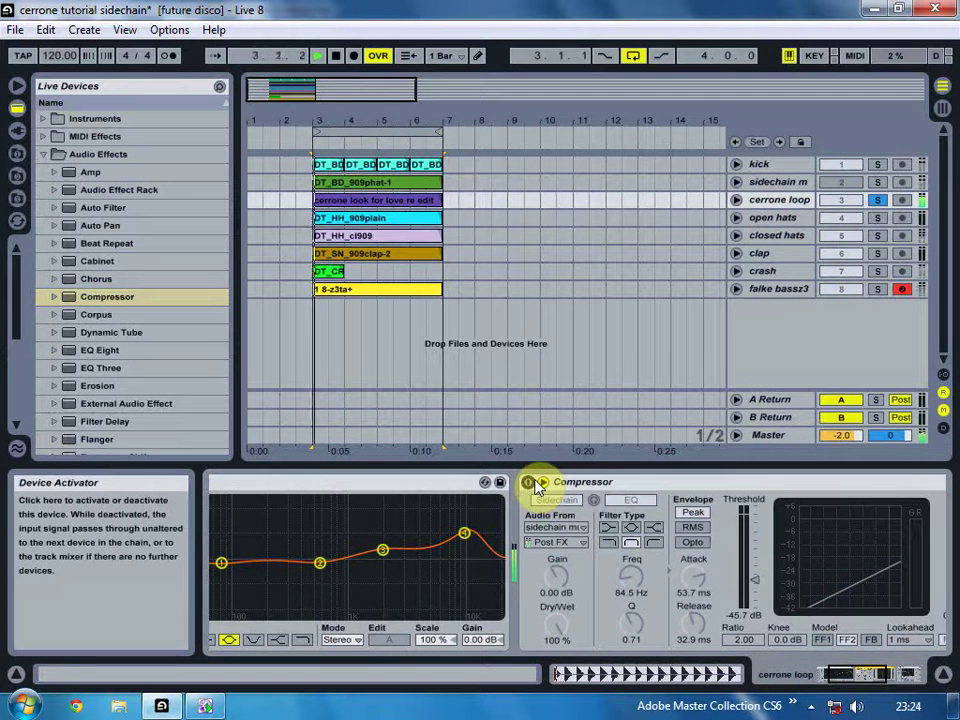
left_click(537, 484)
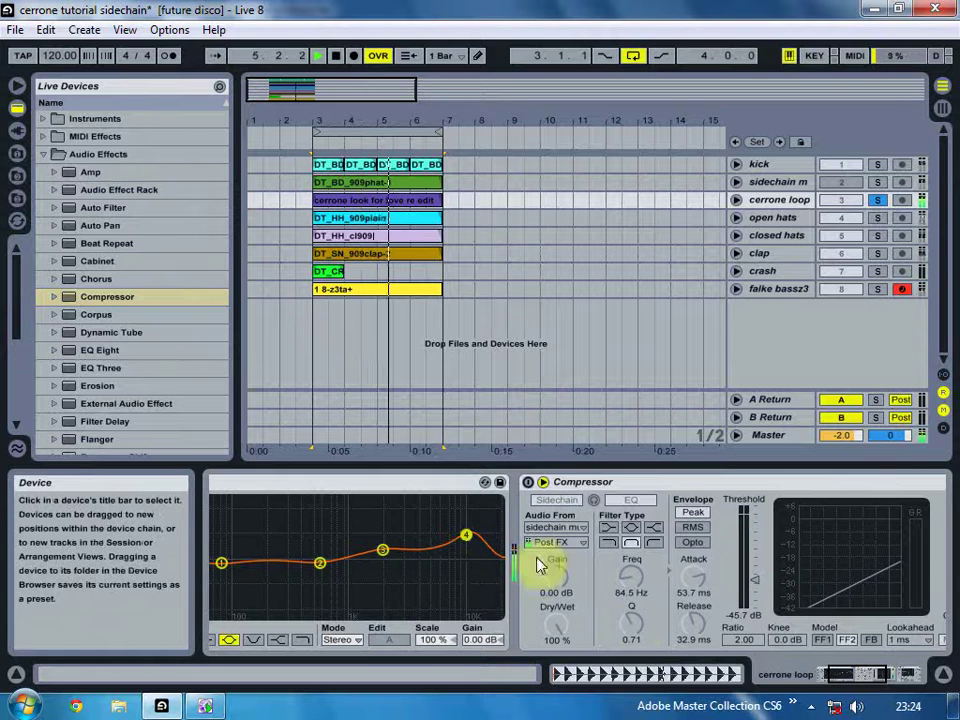
- Toggle the cerrone loop's Compressor during playback to compare the sound, leaving it switched on
left_click_drag(843, 680, 857, 679)
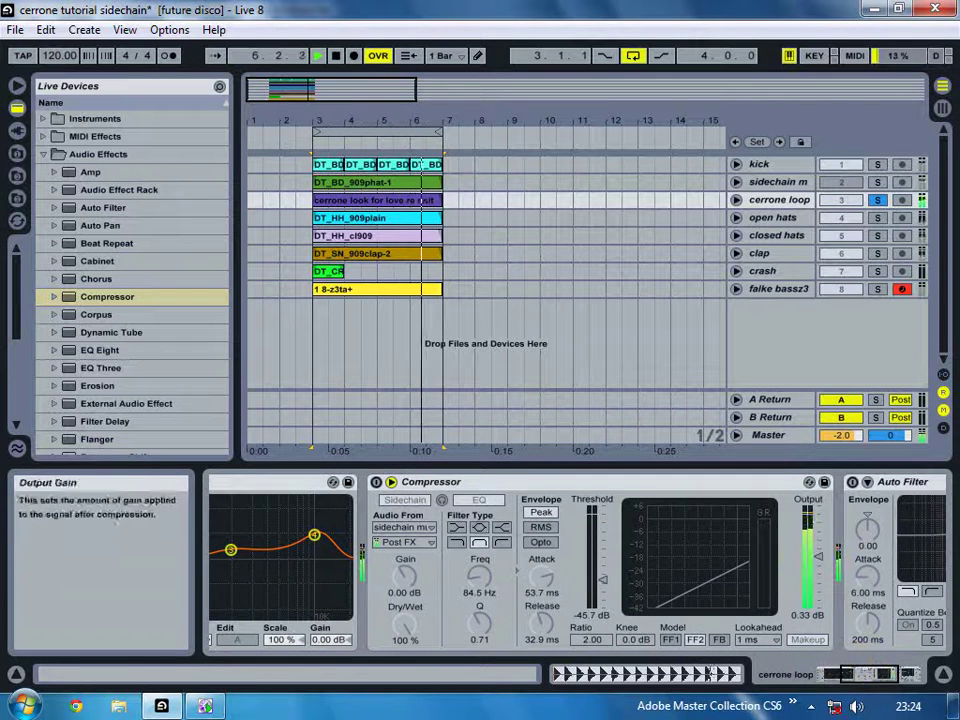
left_click(376, 482)
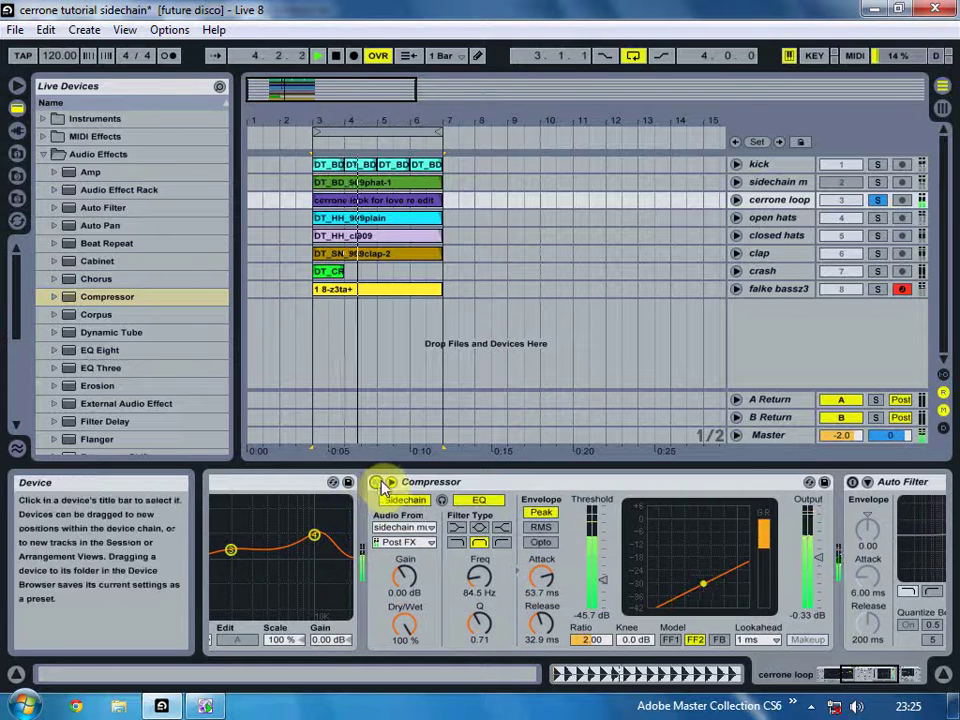
left_click(376, 483)
left_click(376, 483)
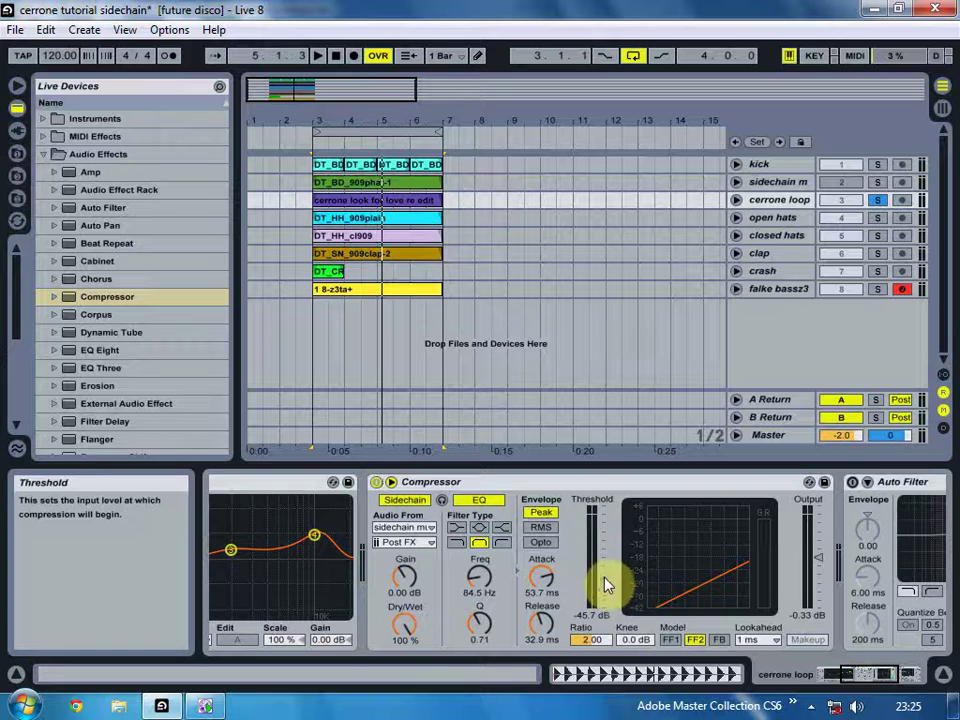
- Lower the cerrone loop Compressor's threshold to -48.9 dB while auditioning it with the kick soloed and in the full mix
left_click_drag(604, 514, 604, 517)
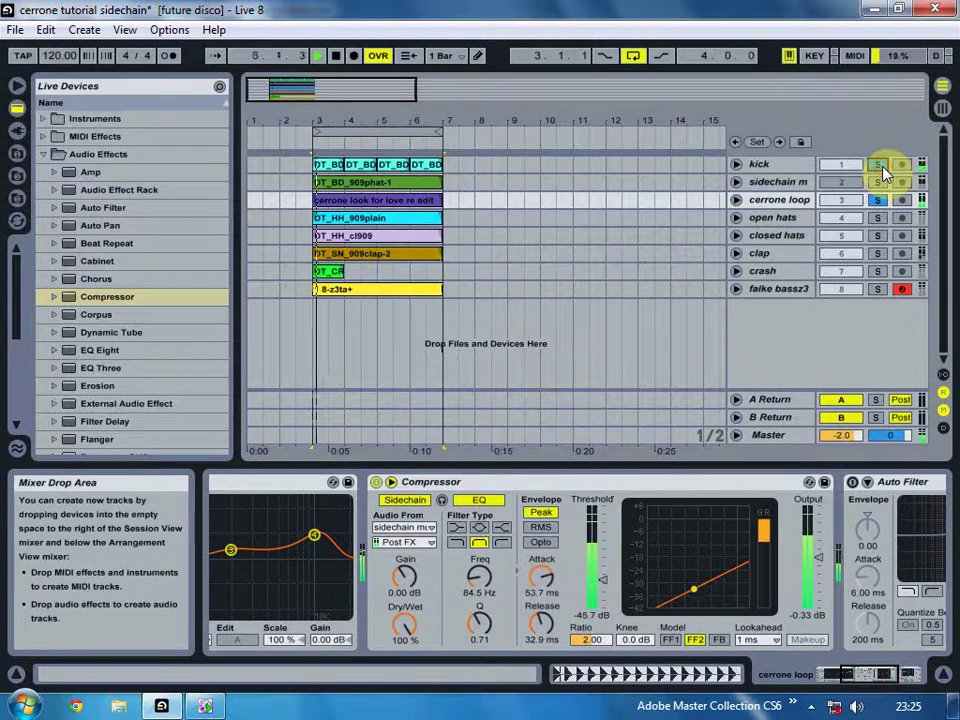
left_click(878, 165)
left_click_drag(621, 568, 611, 579)
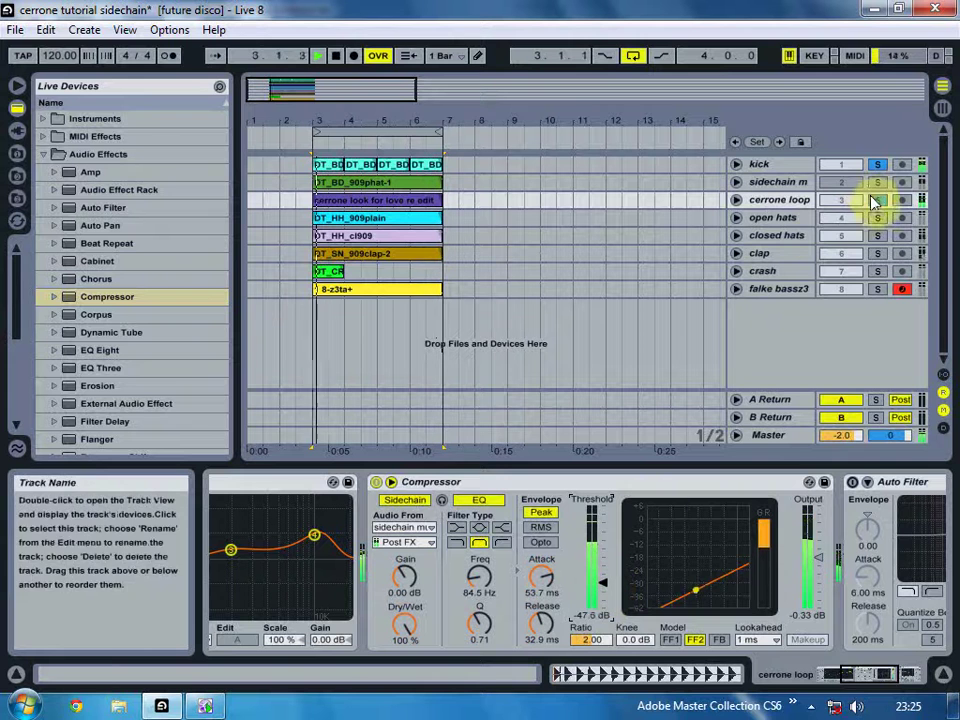
left_click(879, 203)
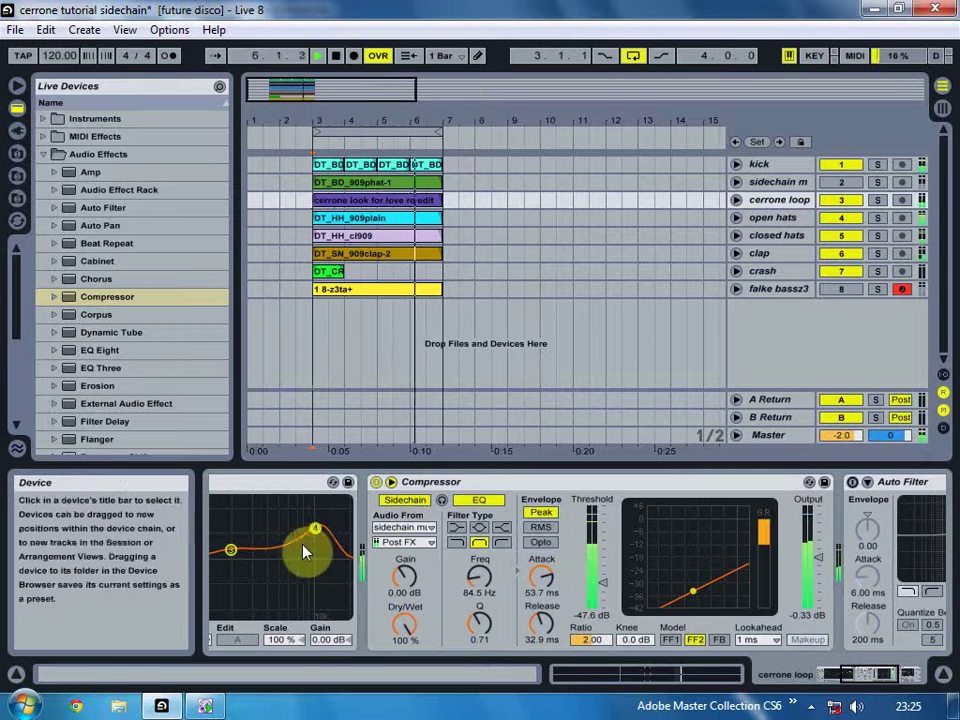
mouse_move(603, 583)
left_mouse_down()
mouse_move(606, 525)
mouse_move(606, 585)
left_mouse_up()
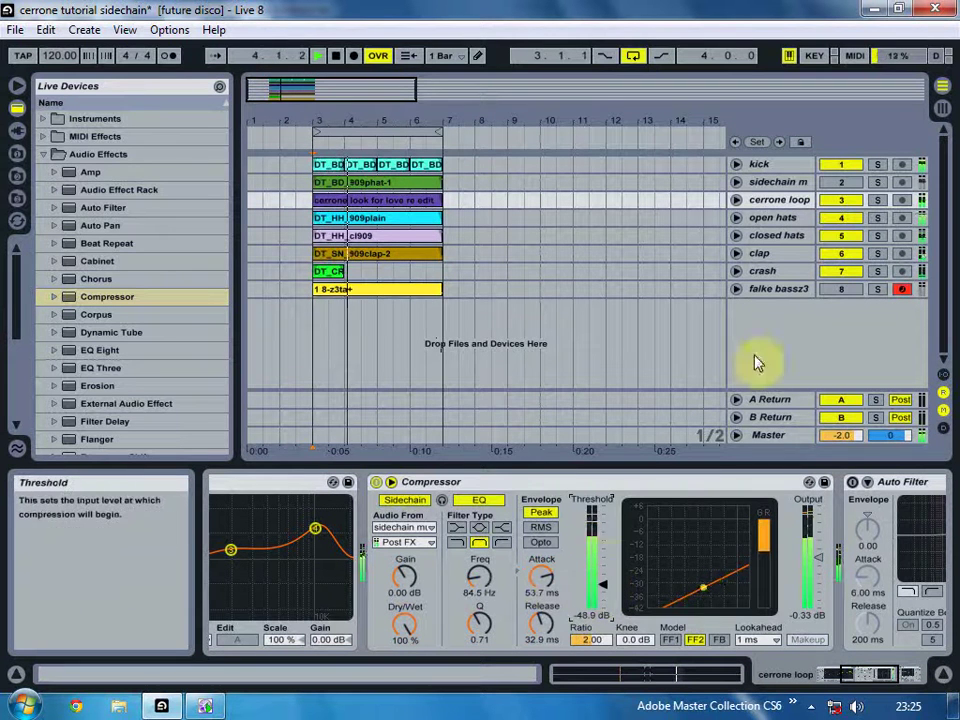
- Switch on the cerrone loop's Auto Filter and sweep its cutoff during playback, switching to high-pass at 173 Hz
left_click_drag(852, 674, 866, 674)
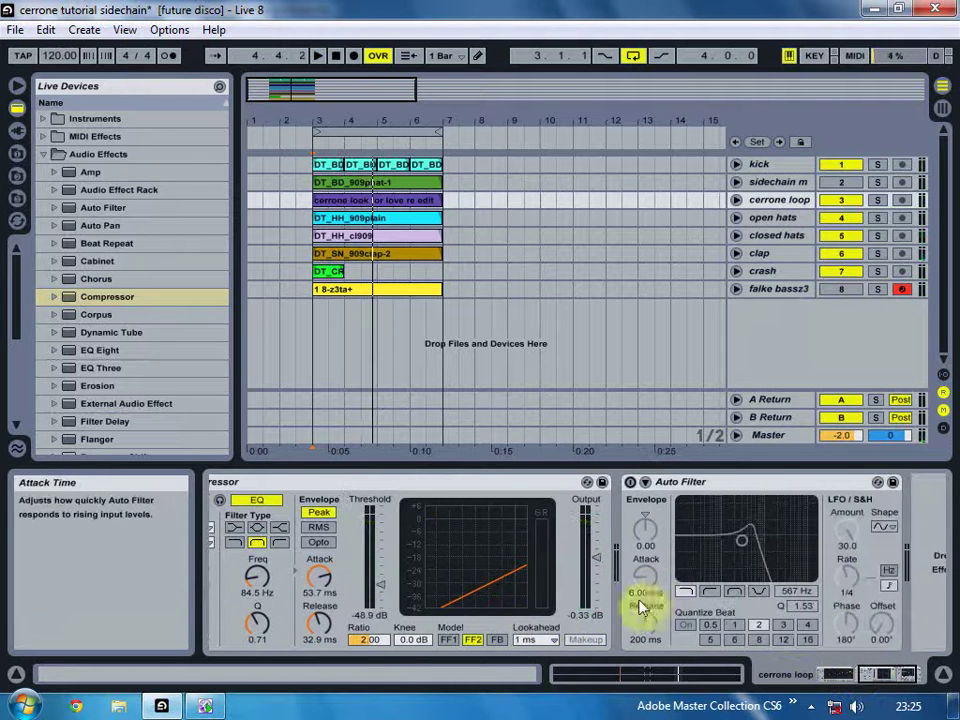
left_click(630, 483)
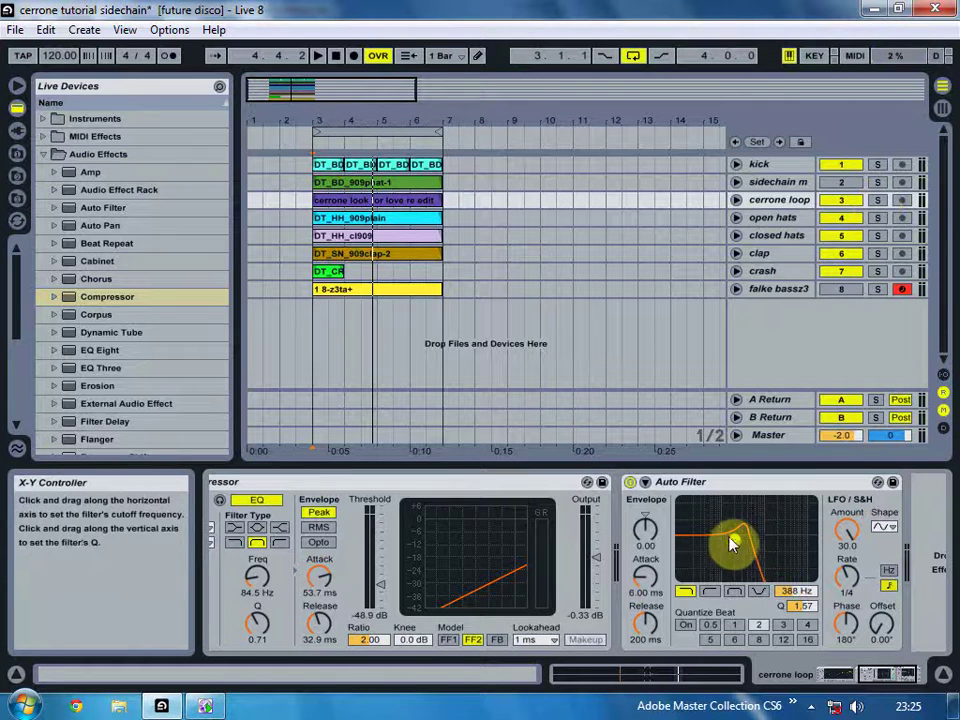
key("space")
left_click_drag(735, 543, 773, 530)
left_click(709, 591)
- Mute the kick for a short break, bring it back and bypass the Auto Filter
left_click(841, 164)
left_click(841, 164)
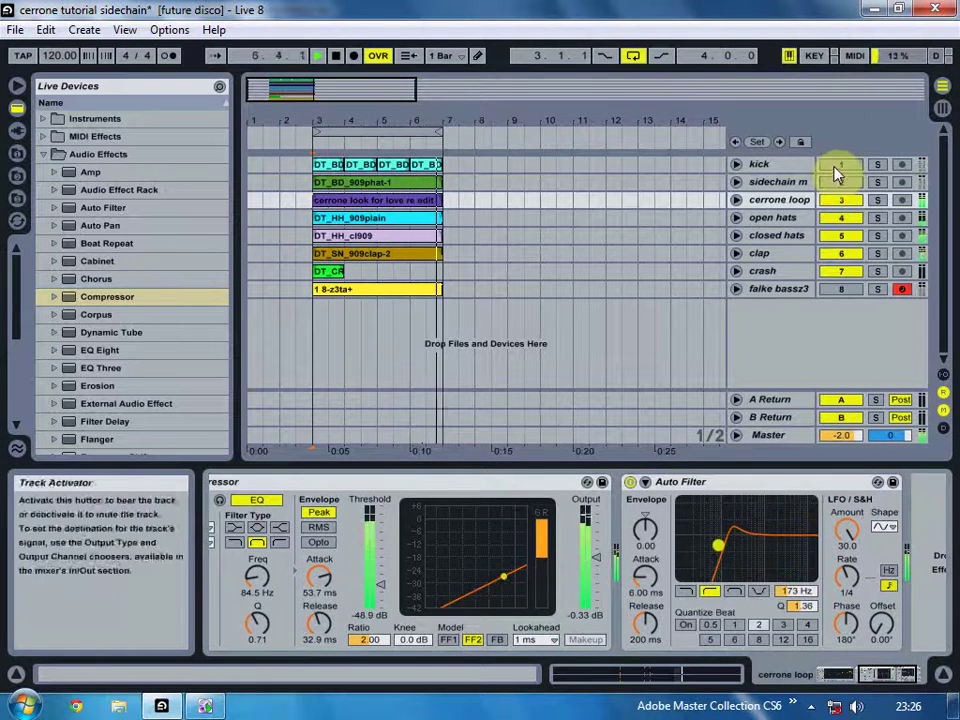
left_click(631, 482)
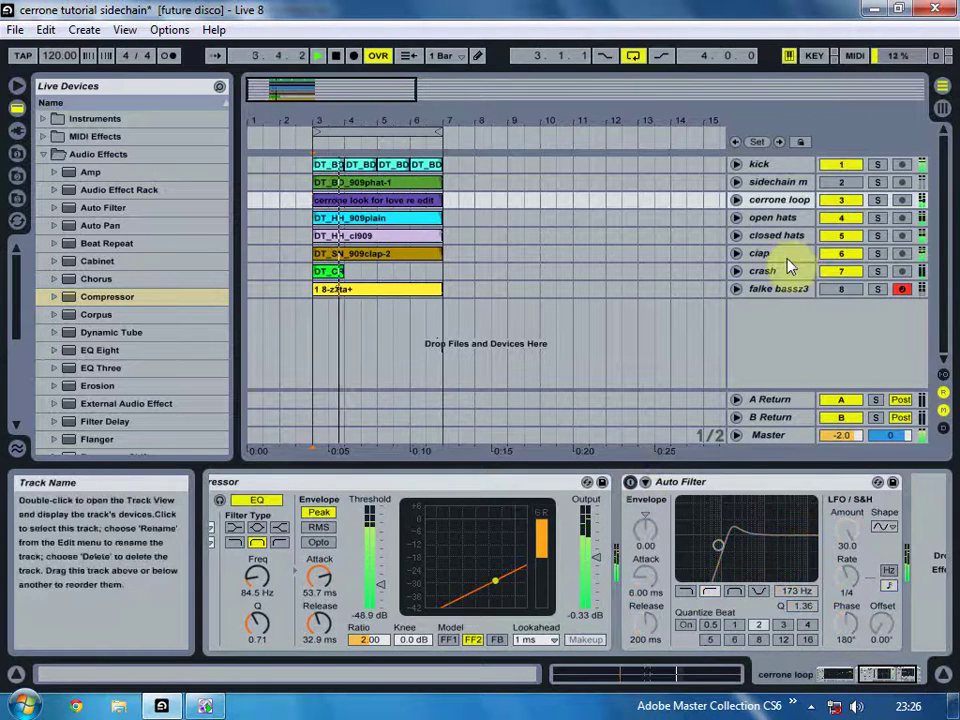
left_click(435, 283)
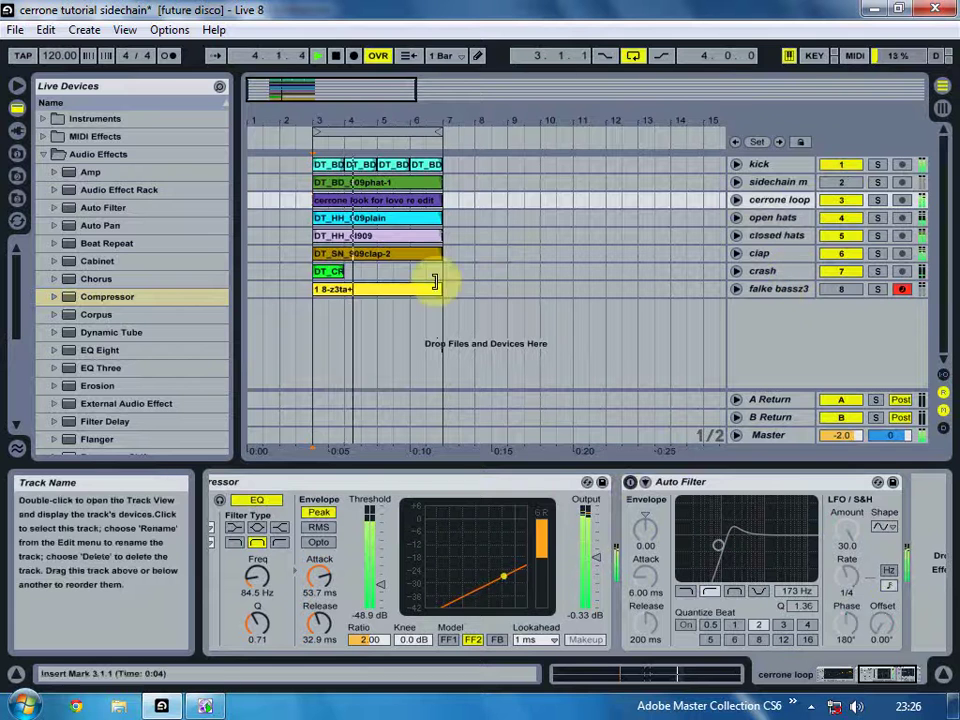
- Reactivate the Auto Filter, sweep its cutoff and return it to low-pass mode at 1.27 kHz with Q 2.05
left_click(633, 482)
left_click_drag(719, 546, 758, 526)
left_click(734, 591)
left_click(685, 591)
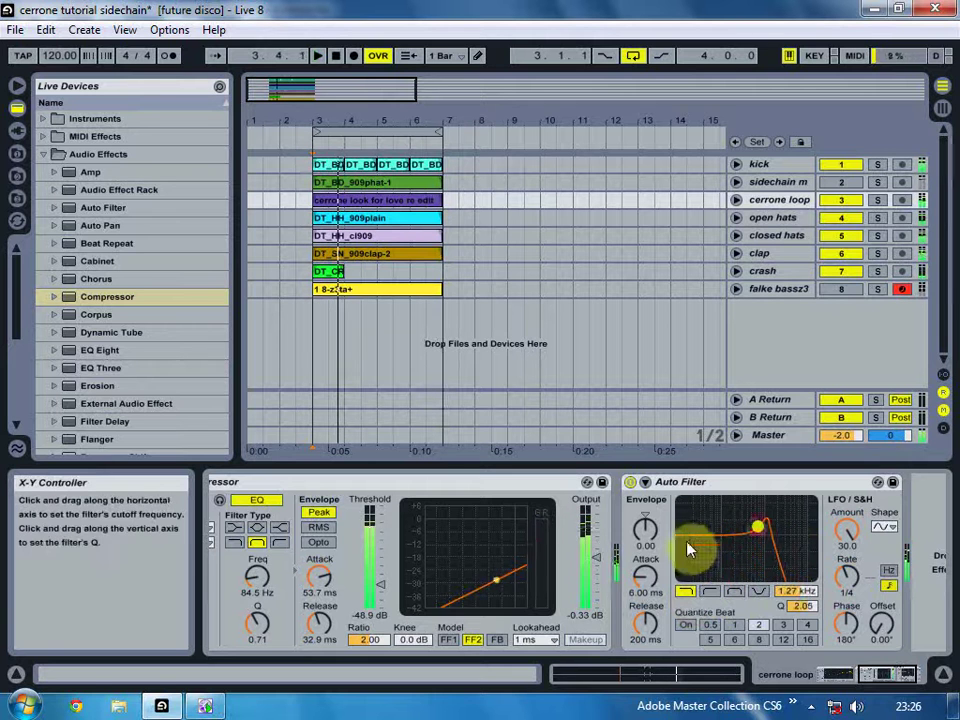
- Activate the falke bass track and show its z3ta+ synth's preset list, keeping the e-bass 02 preset
left_click_drag(896, 671, 840, 671)
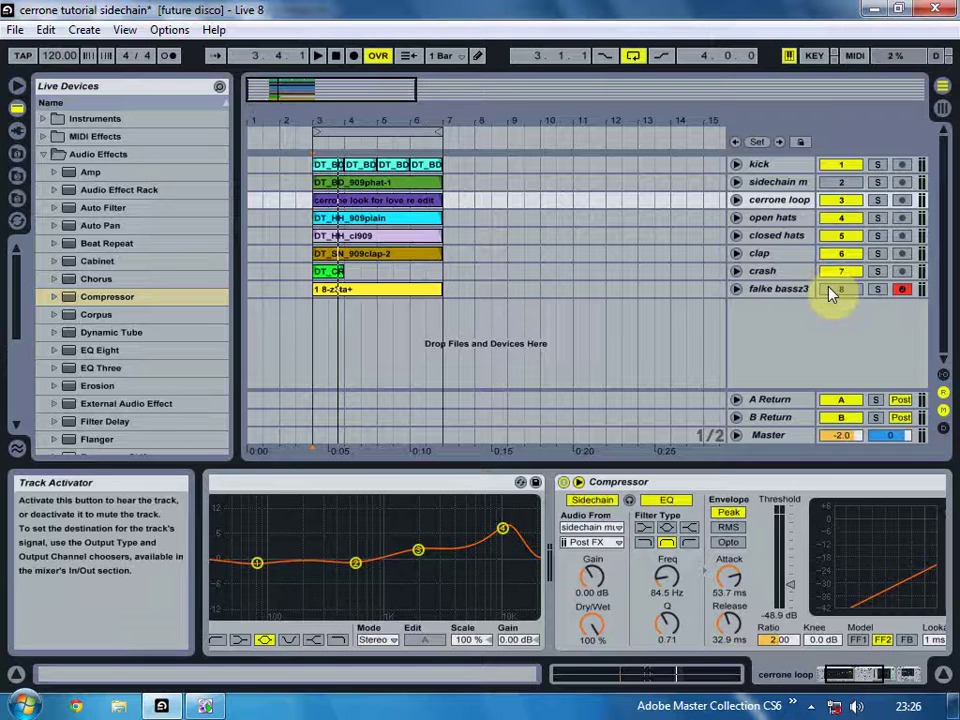
left_click(760, 290)
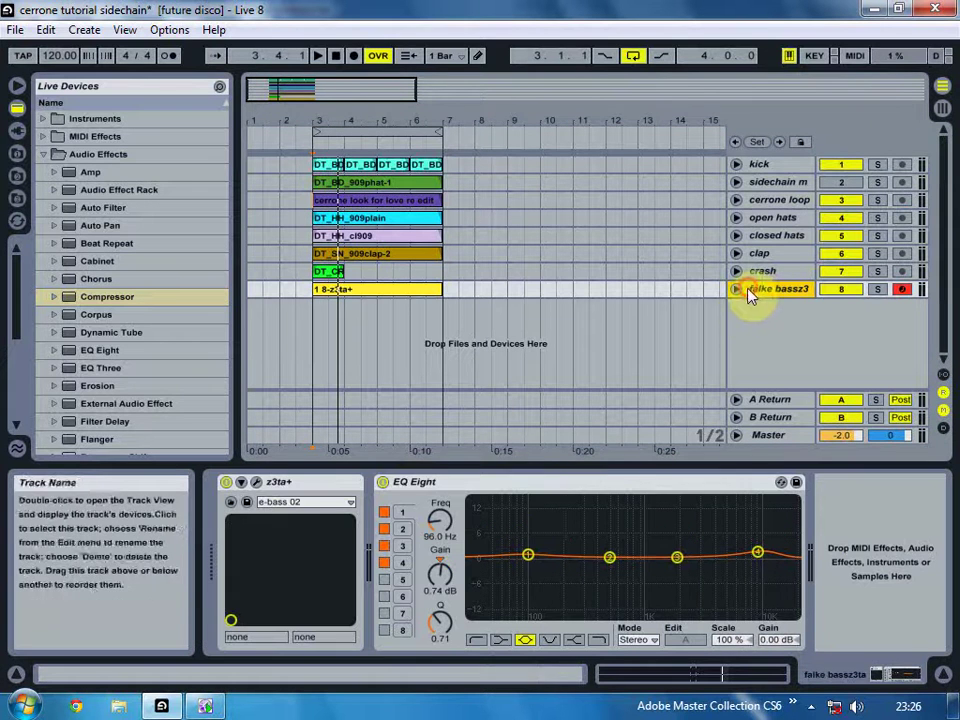
left_click(259, 484)
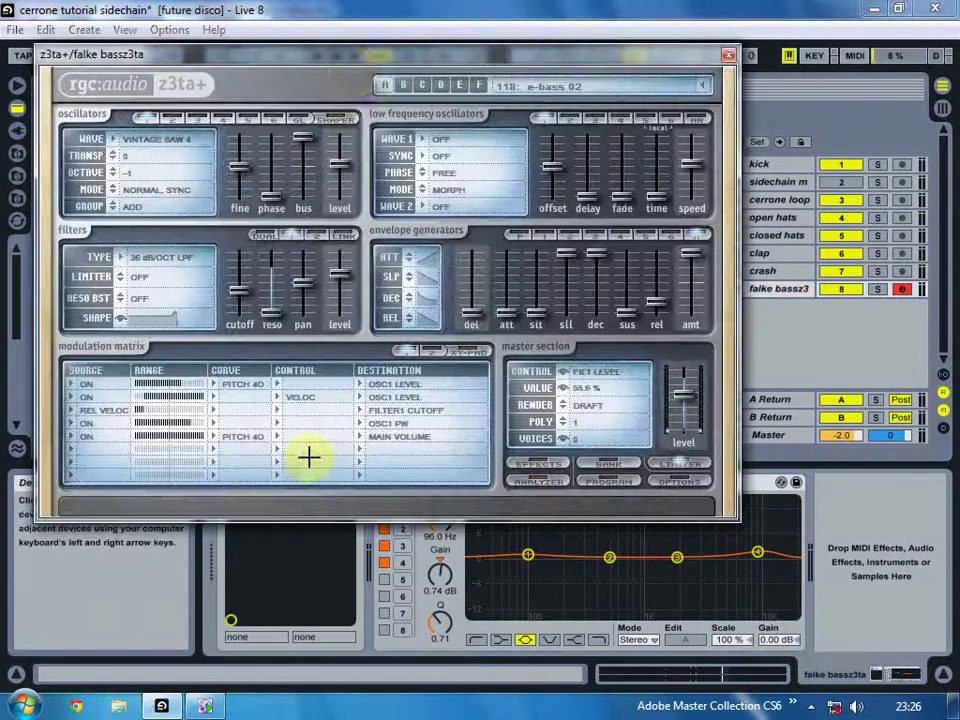
left_click(386, 86)
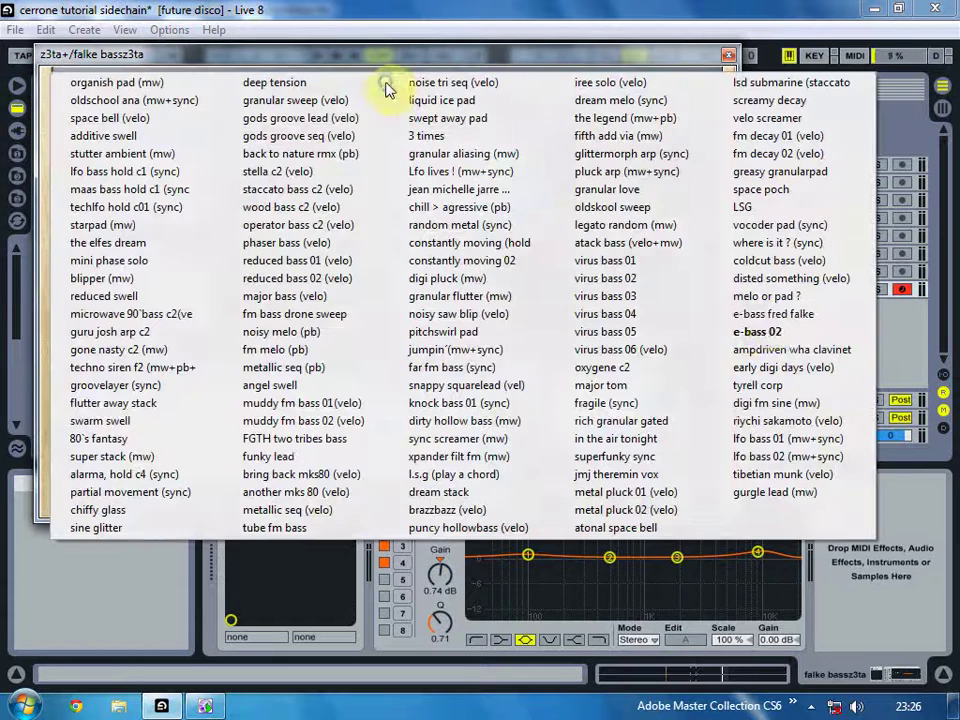
left_click(765, 331)
left_click(728, 55)
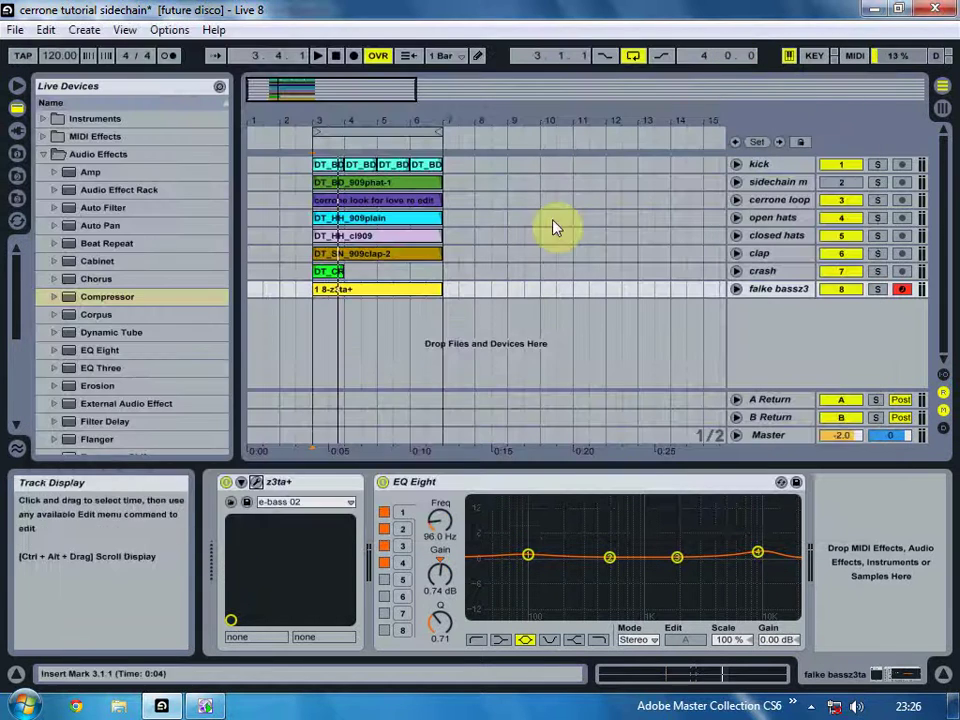
- Unfold the falke bass track and examine the notes in its MIDI clip
left_click(736, 290)
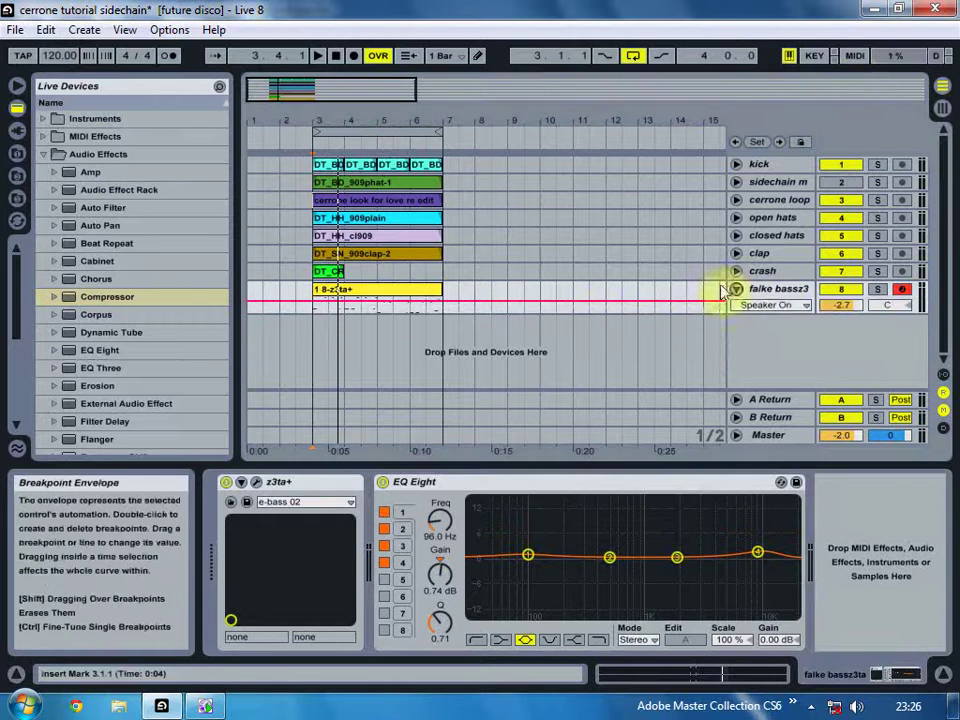
double_click(336, 296)
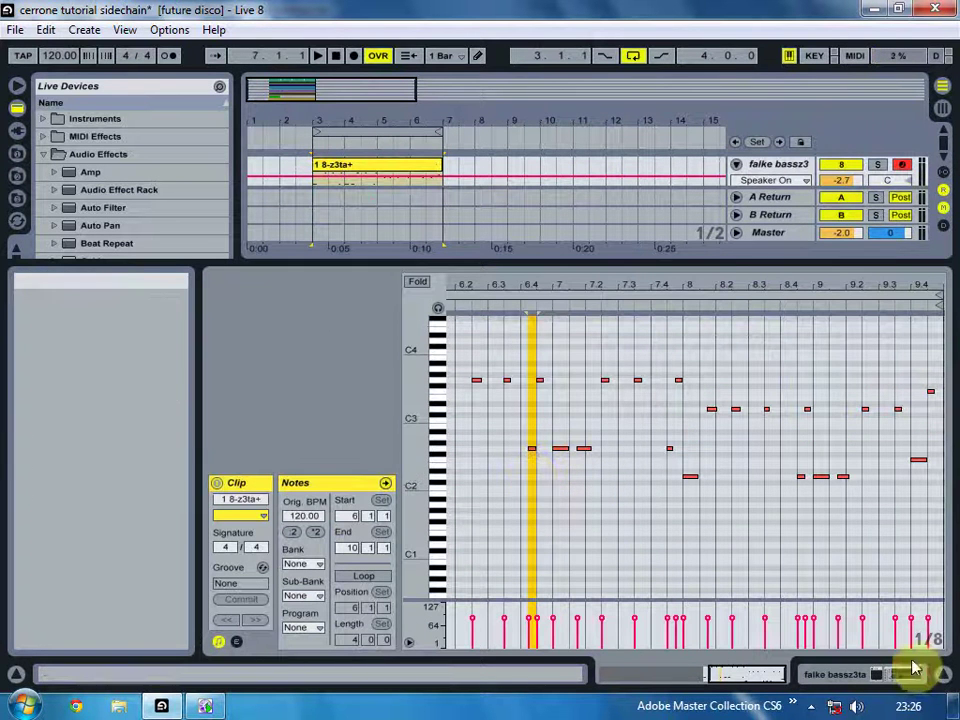
left_click(943, 673)
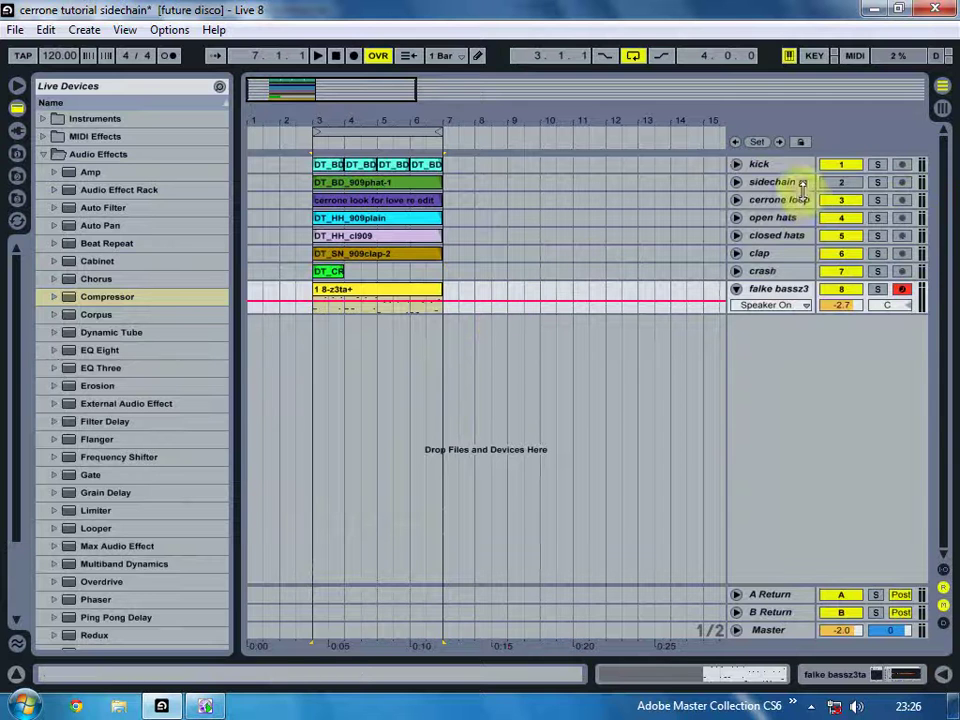
- Play the full mix with the bass and bypass the Auto Filter on the cerrone loop track
key("space")
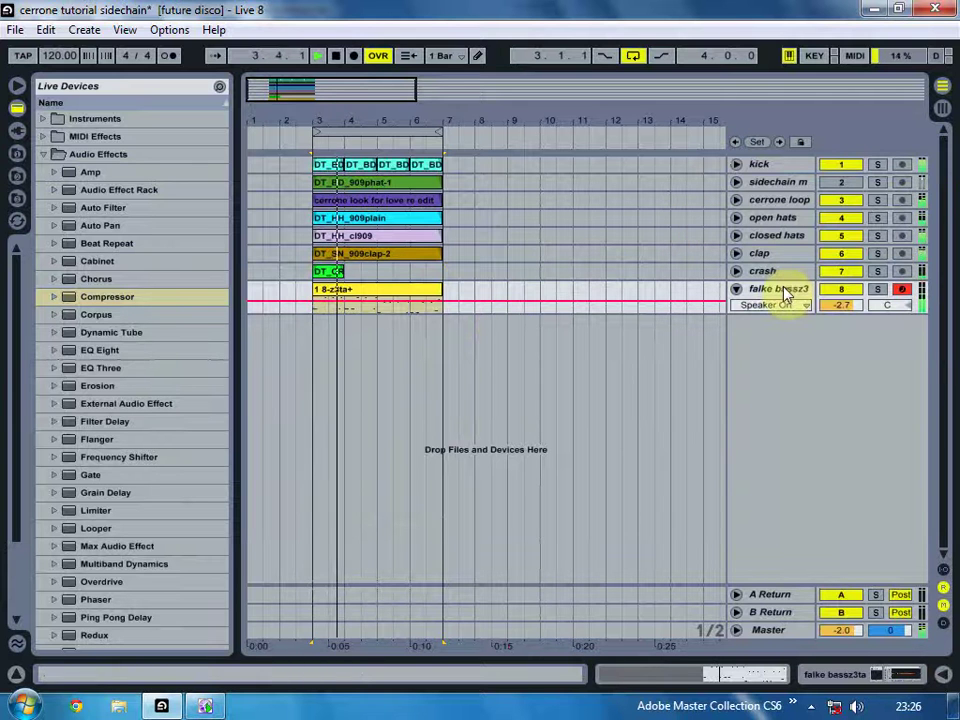
left_click(784, 200)
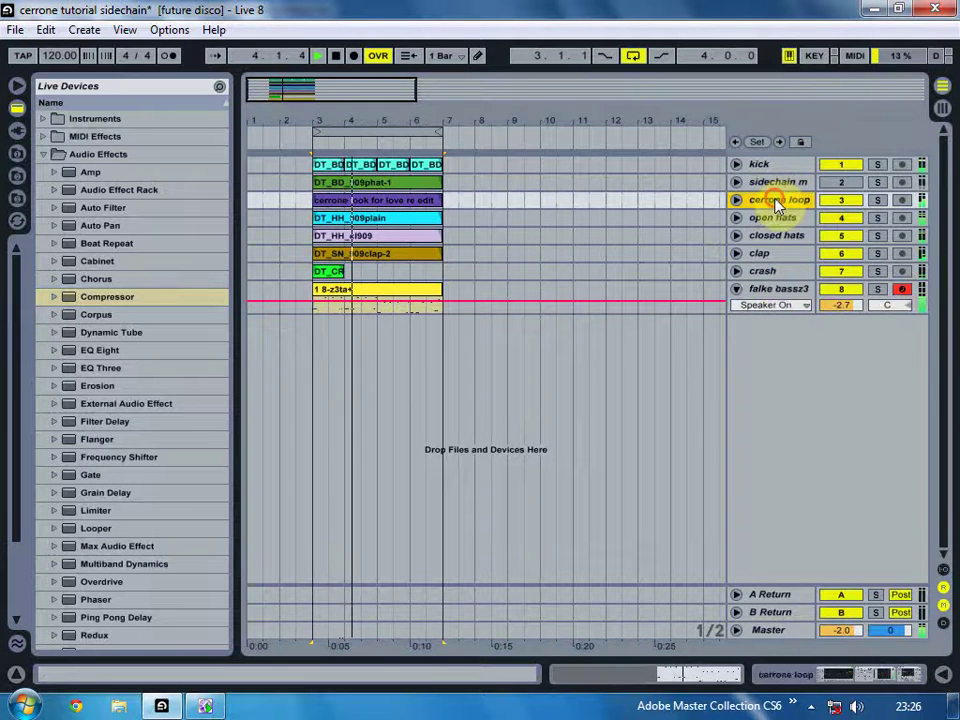
left_click(890, 677)
left_click(895, 678)
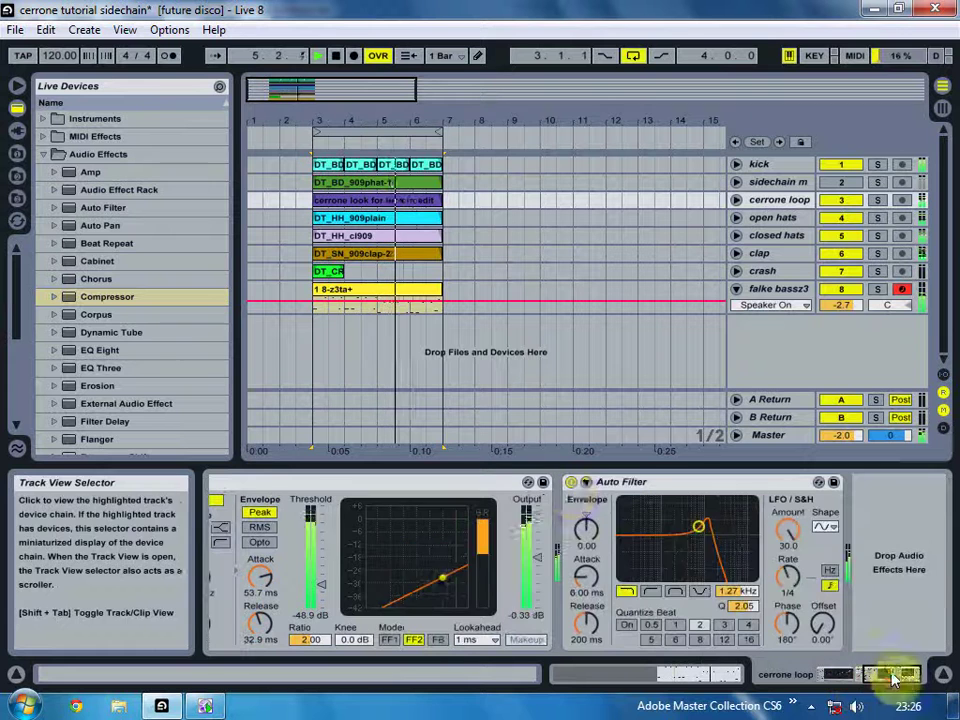
left_click(571, 482)
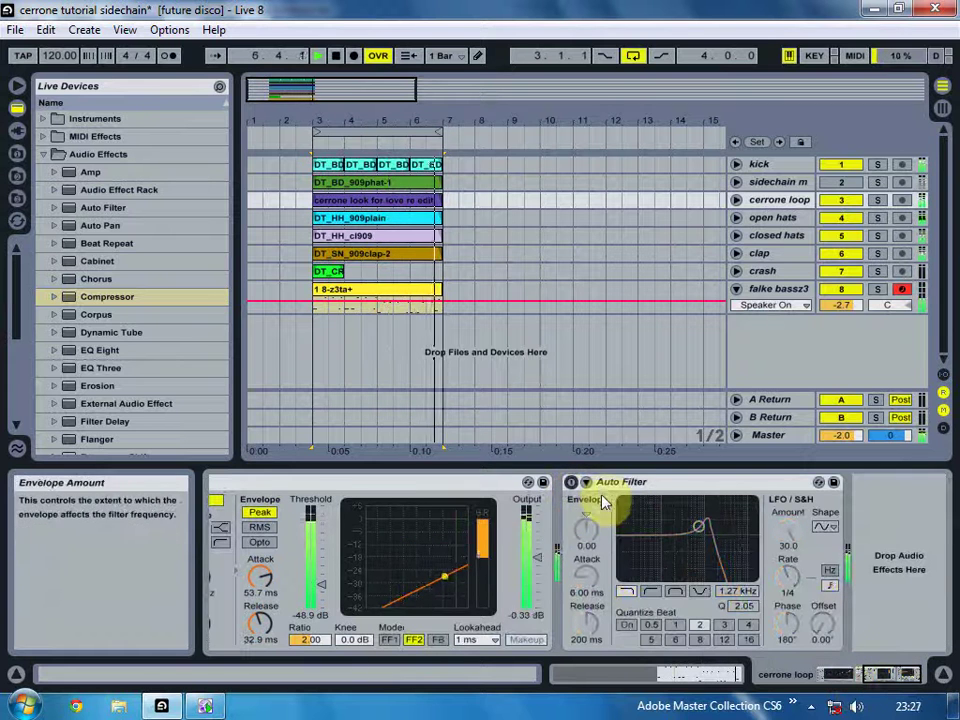
- Fold the falke bass track and raise the cerrone loop Compressor's output to 0.33 dB
left_click(737, 289)
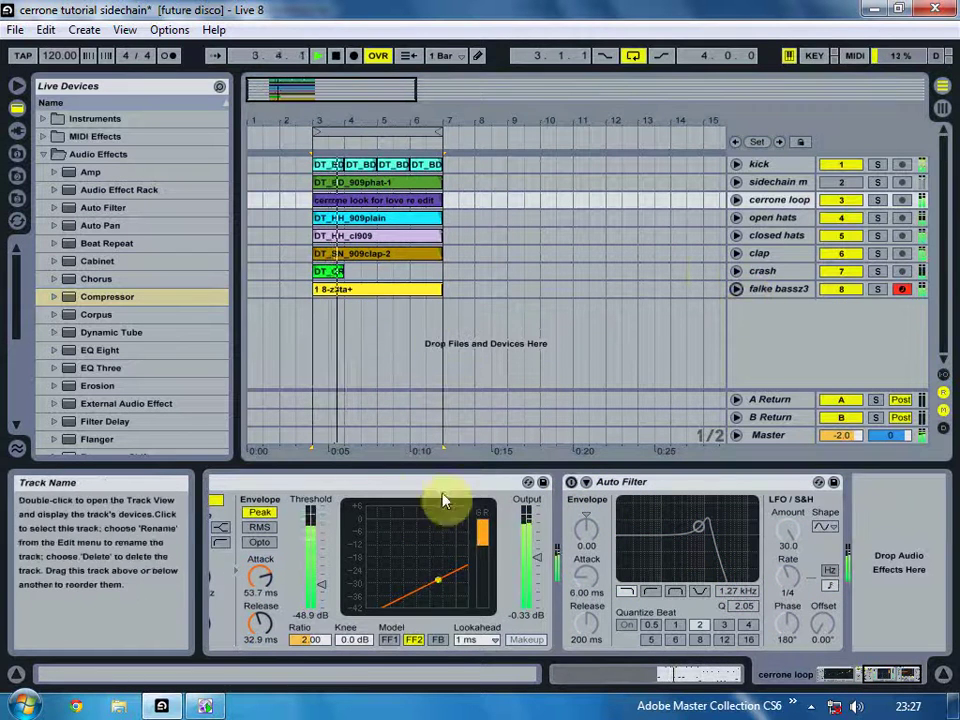
left_click(848, 681)
left_click_drag(848, 681, 860, 680)
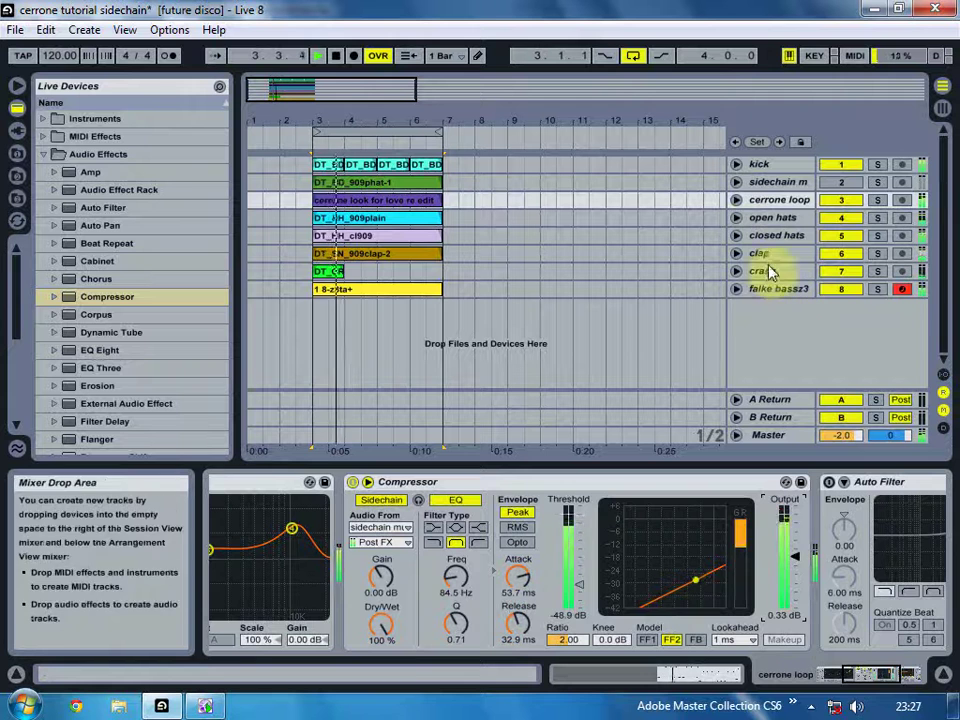
- Switch the cerrone loop's Auto Filter back on and sweep its low-pass cutoff to 241 Hz with Q 1.28
left_click(855, 681)
left_click(665, 482)
left_click_drag(794, 527, 768, 545)
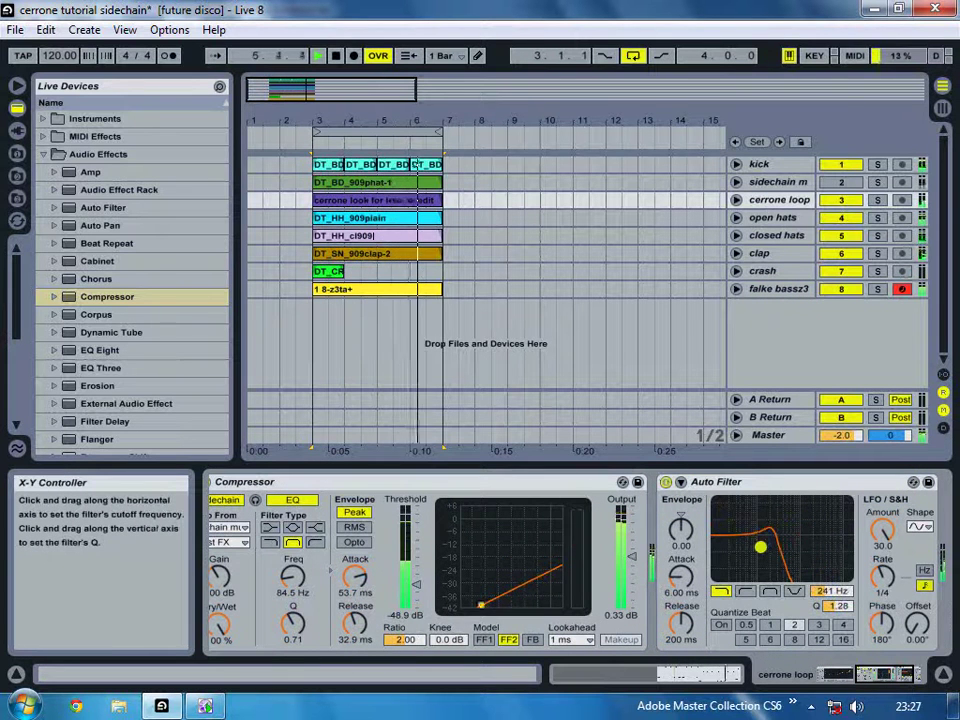
- Mute the kick and open hats during playback and sweep the Auto Filter cutoff to 1.21 kHz with Q 1.71
left_click(837, 167)
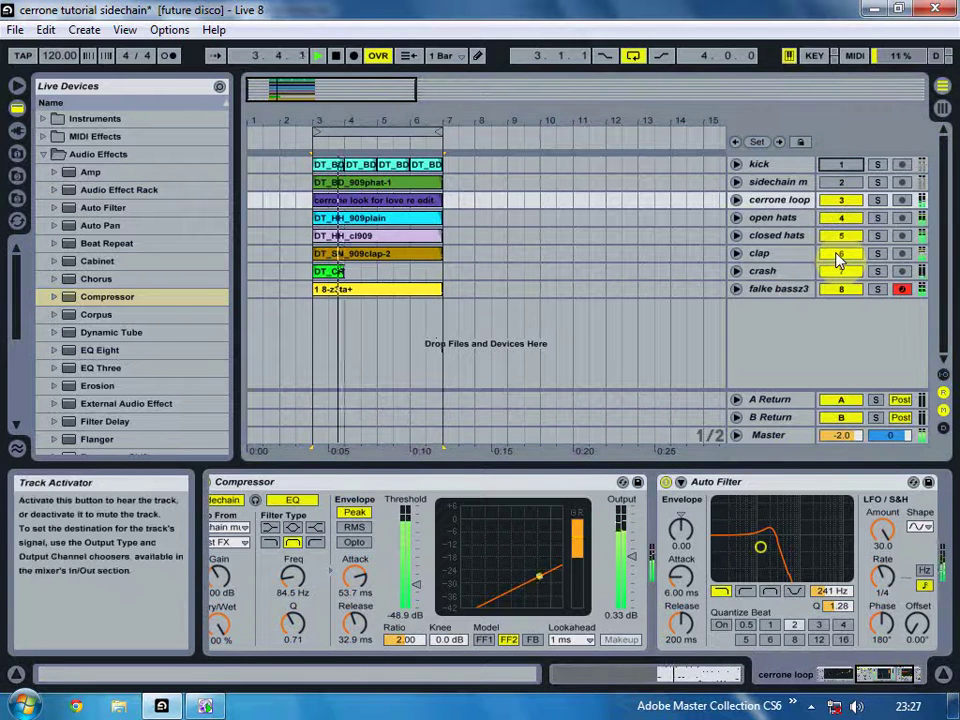
left_click(841, 221)
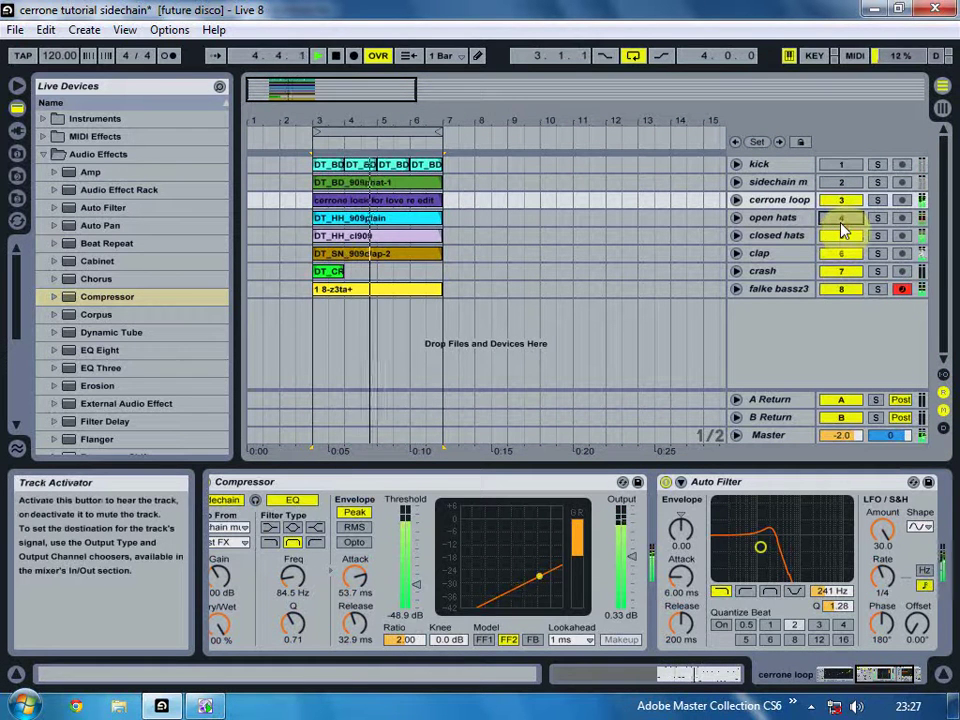
left_click(841, 217)
left_click_drag(760, 547, 748, 517)
- Bypass the Auto Filter and reactivate the open hats and kick tracks
left_click(666, 482)
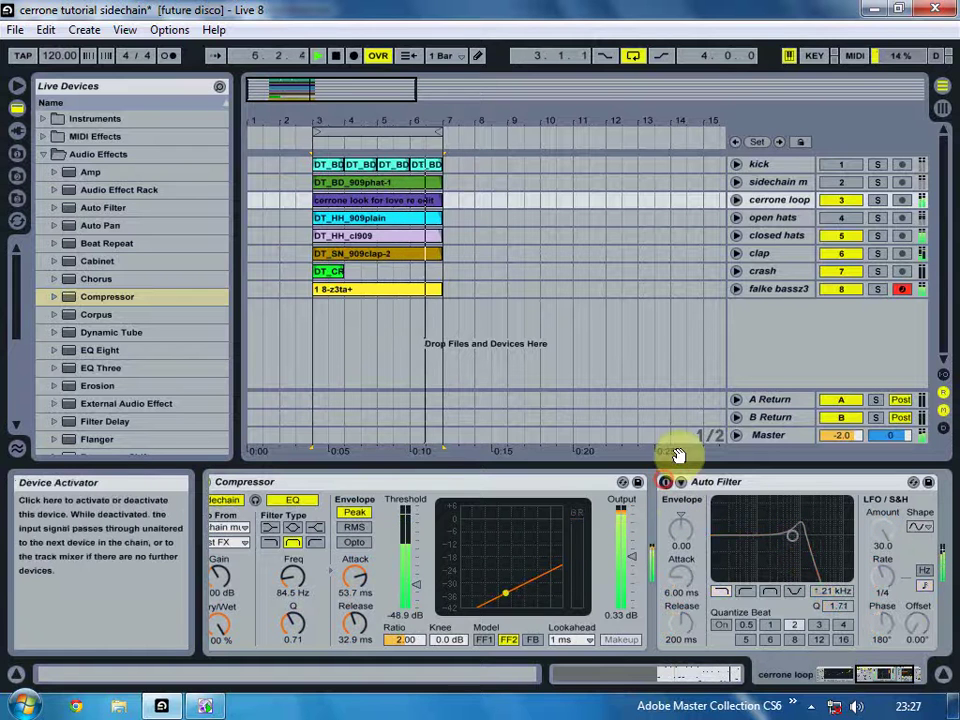
left_click(841, 217)
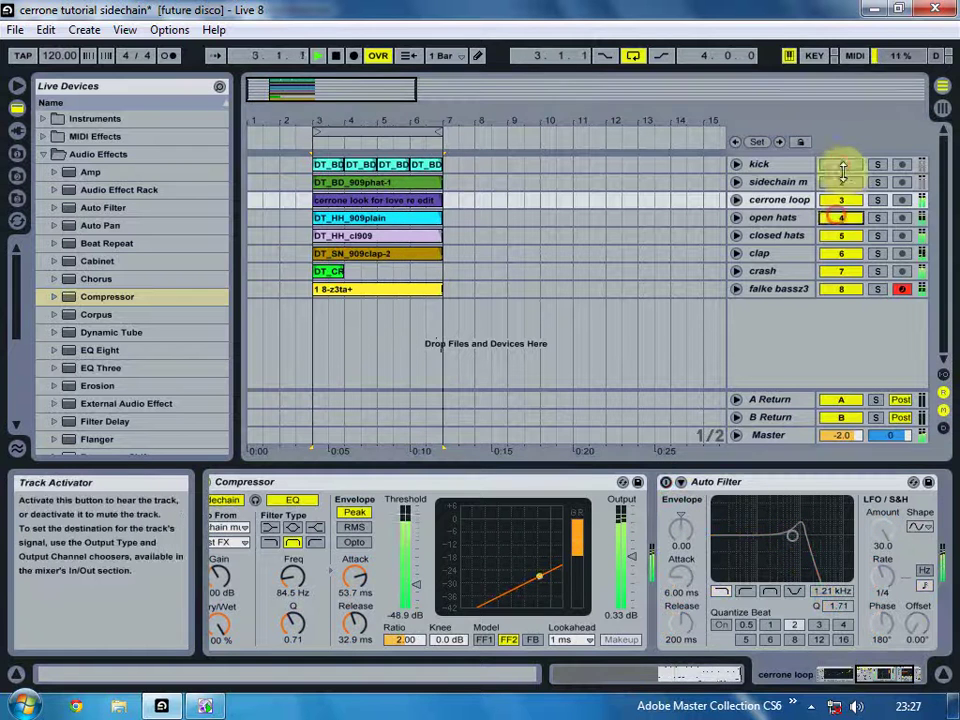
- Place the insert marker on the clap track at 3.1.1 and stop playback
left_click(315, 257)
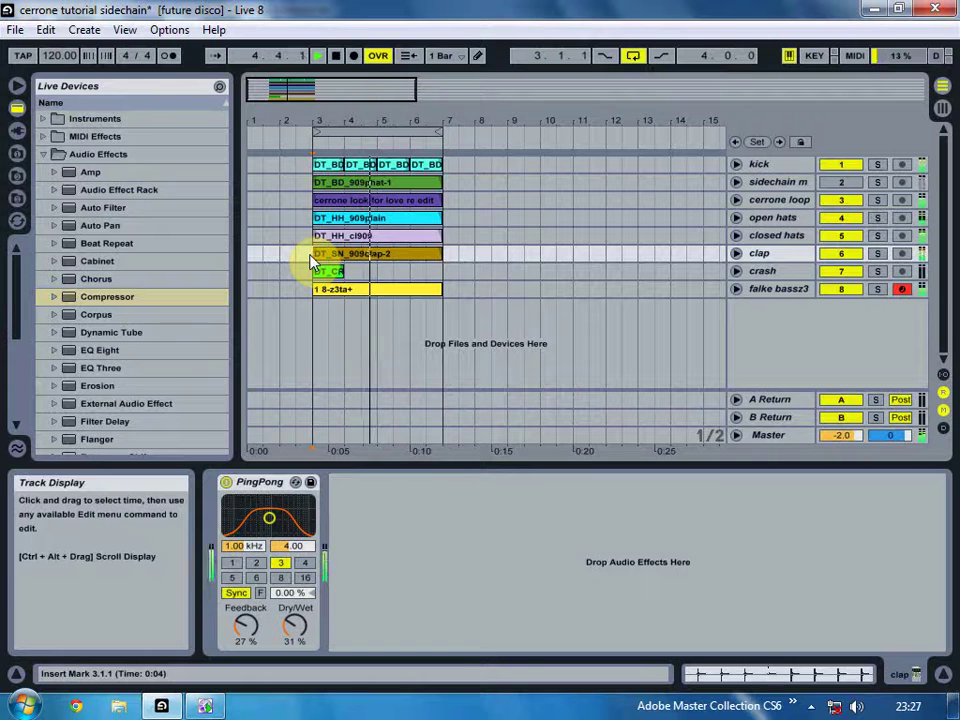
left_click(310, 256)
key("space")
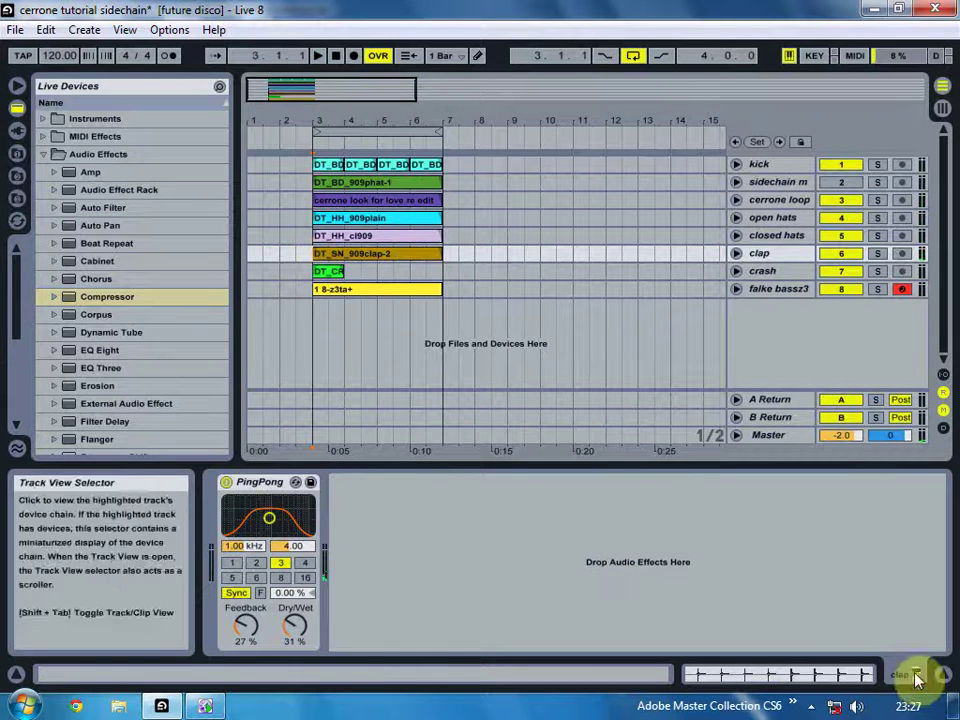
left_click(310, 253)
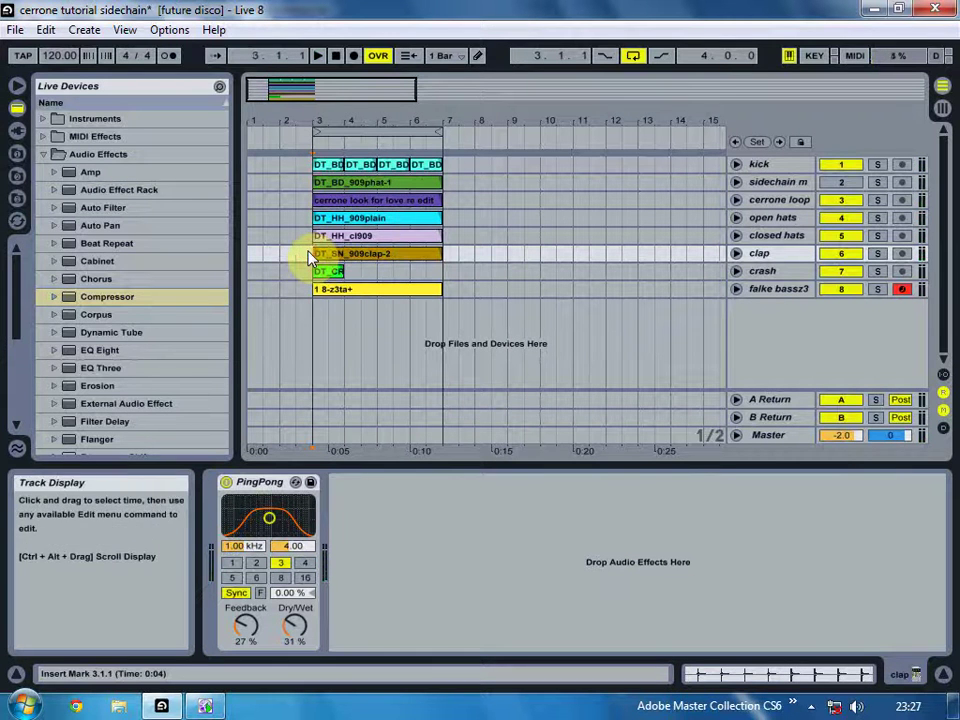